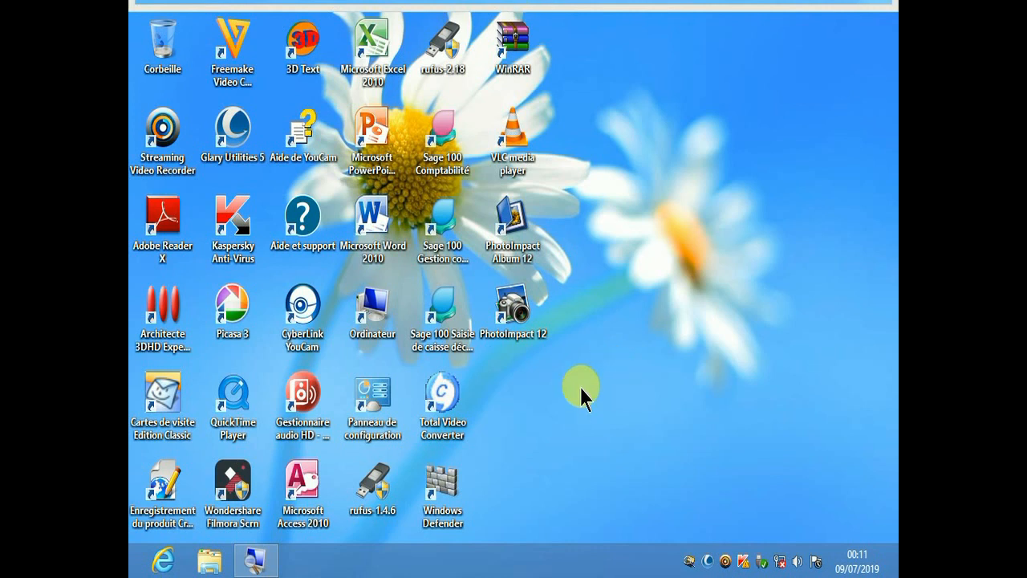
- Launch PhotoImpact 12 and dismiss its welcome window to reach the empty Full Edit workspace
double_click(526, 316)
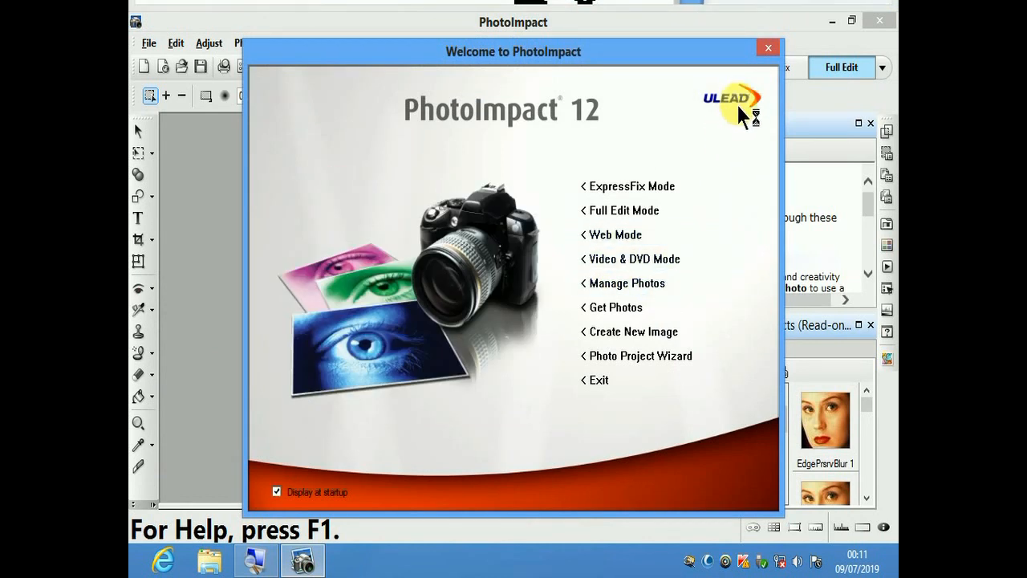
left_click(770, 51)
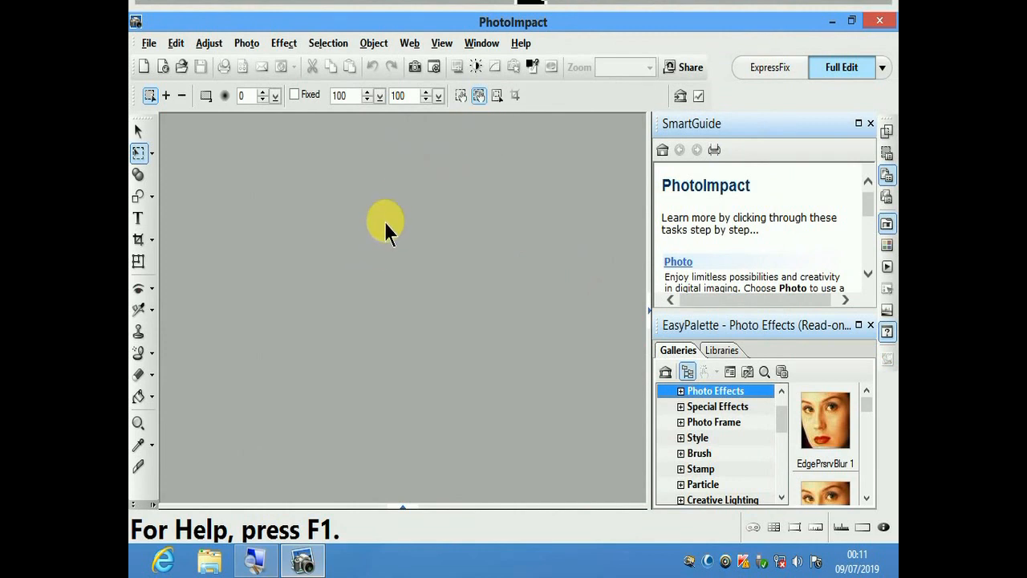
- Open the photo 96316785 from the Images library and move its window slightly up in the workspace
left_click(182, 67)
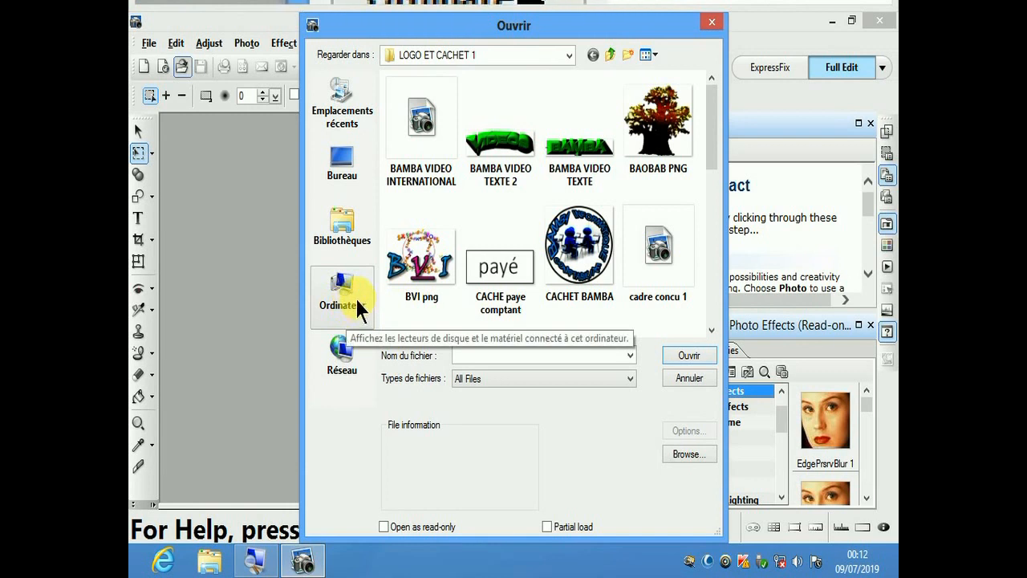
left_click(353, 240)
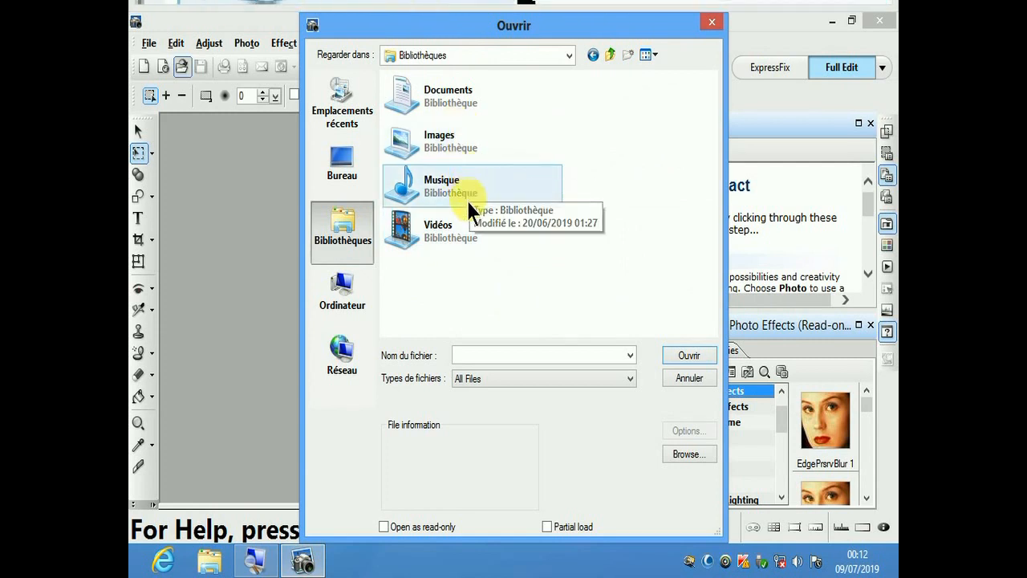
double_click(455, 138)
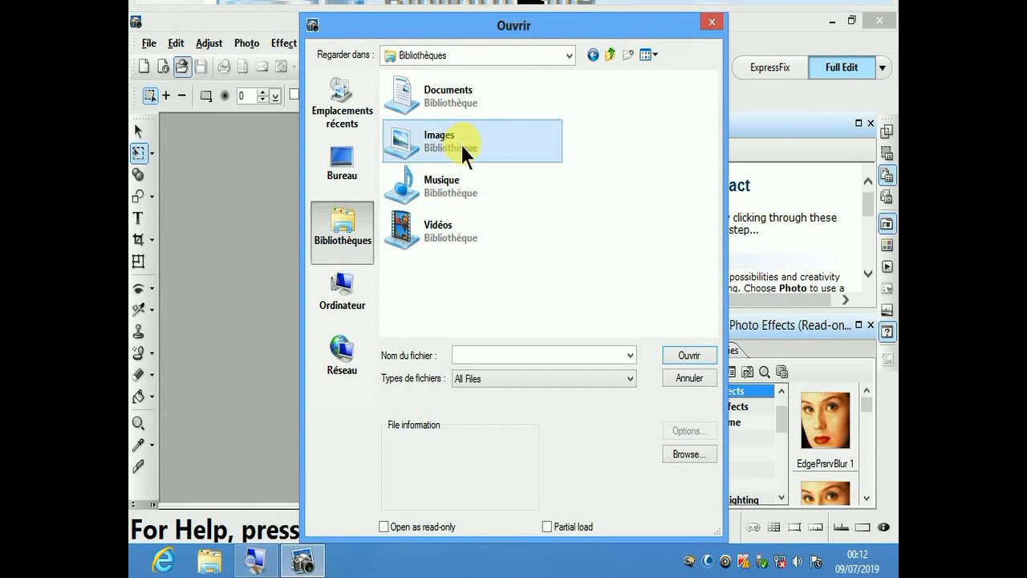
scroll(533, 217, "down", 3)
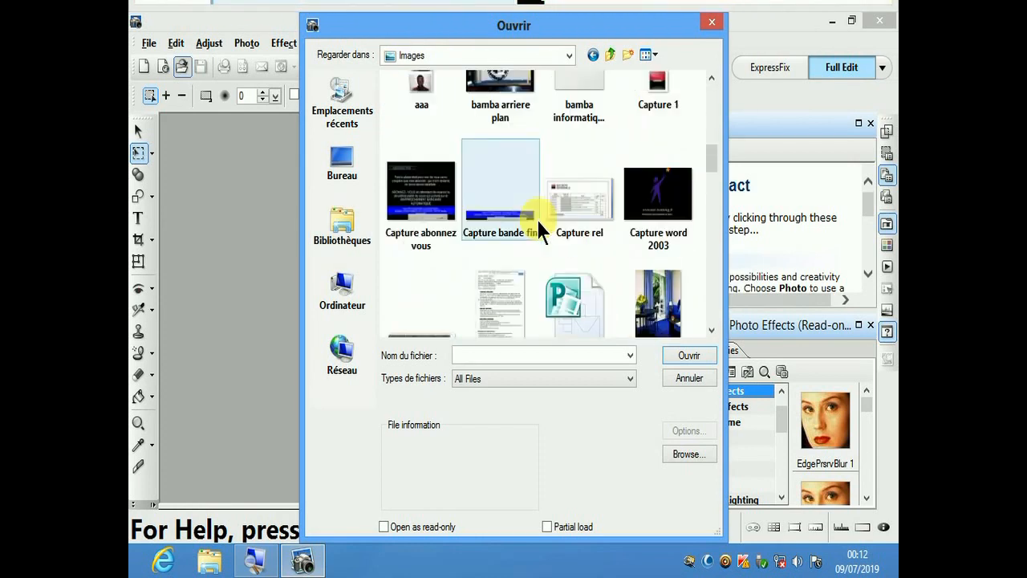
scroll(532, 219, "up", 1)
scroll(523, 229, "down", 1)
scroll(518, 223, "up", 3)
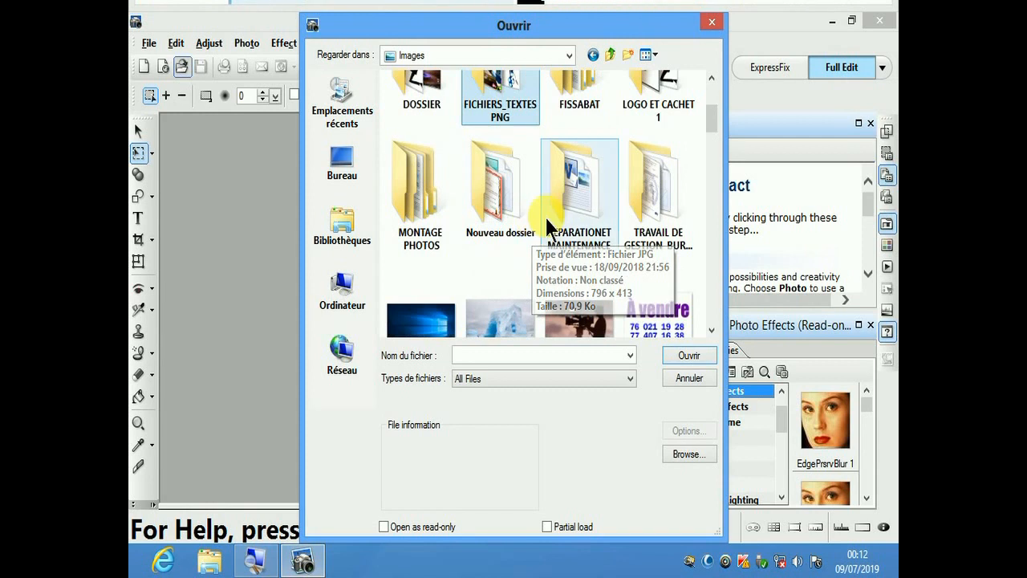
scroll(610, 292, "down", 3)
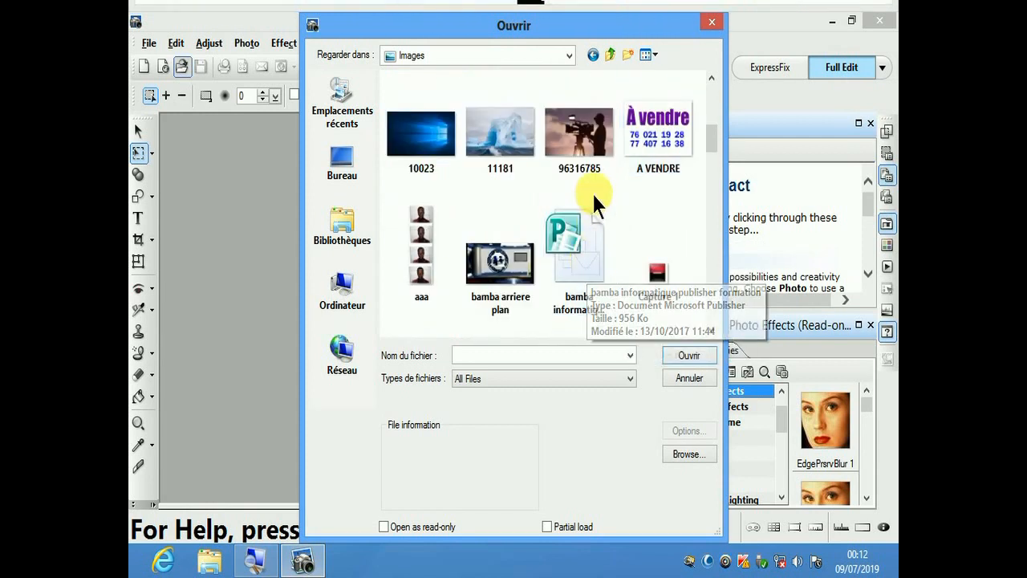
left_click(596, 144)
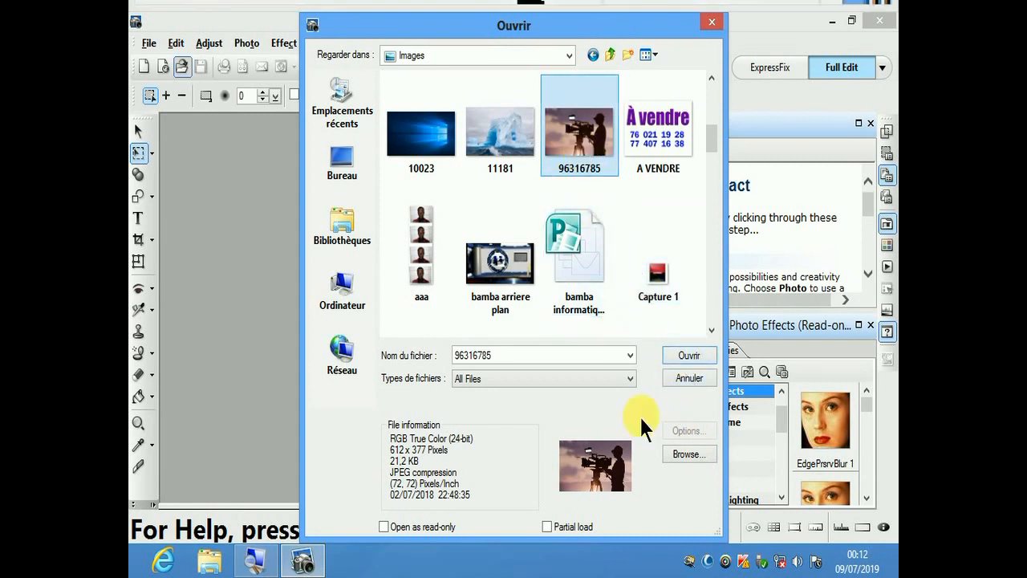
left_click(694, 358)
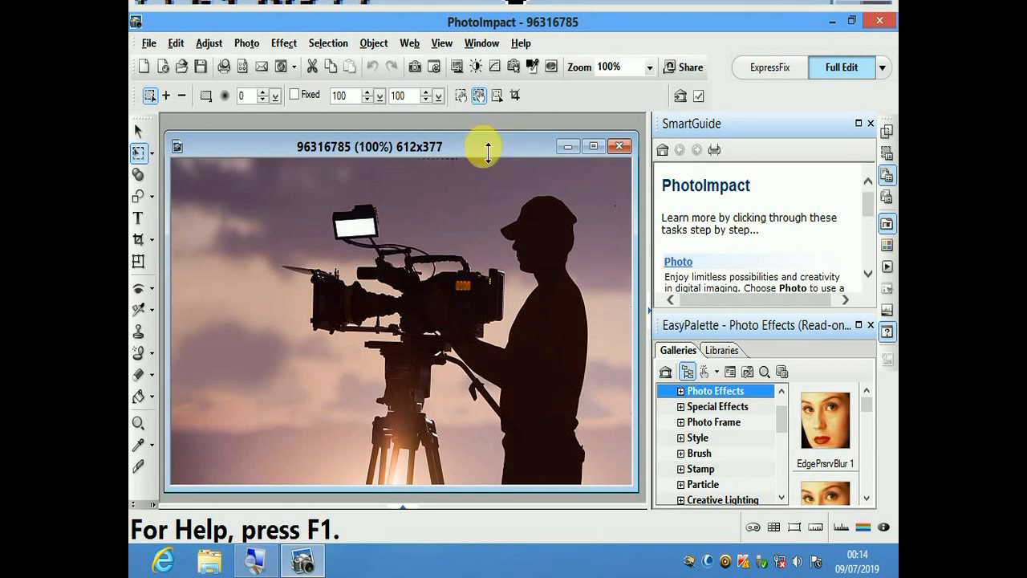
left_click_drag(488, 148, 486, 127)
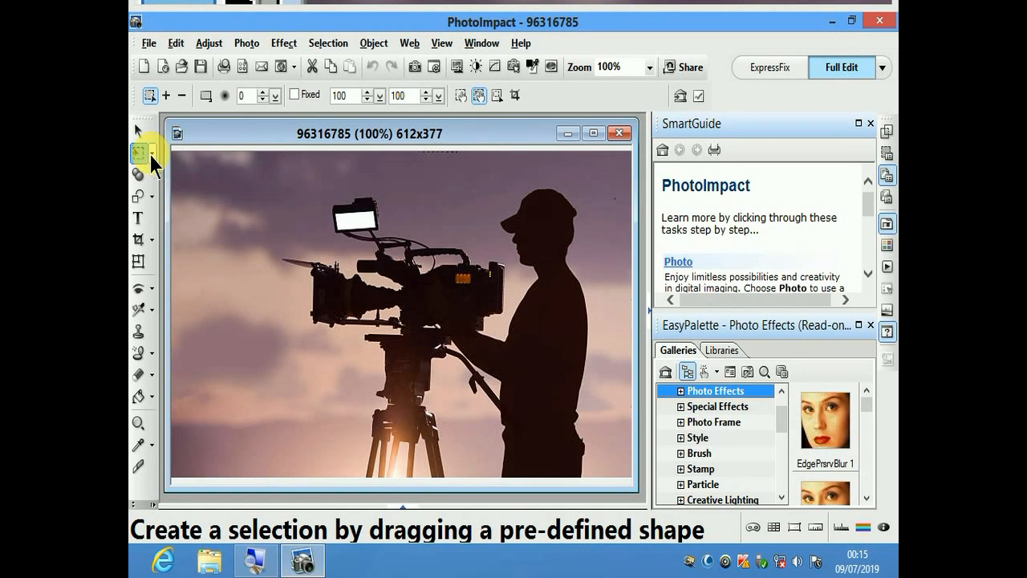
- With the Bezier Curve Tool, trace the outline from the tripod's right leg around the cameraman's body, cap and face to the camera's rear
left_click(152, 155)
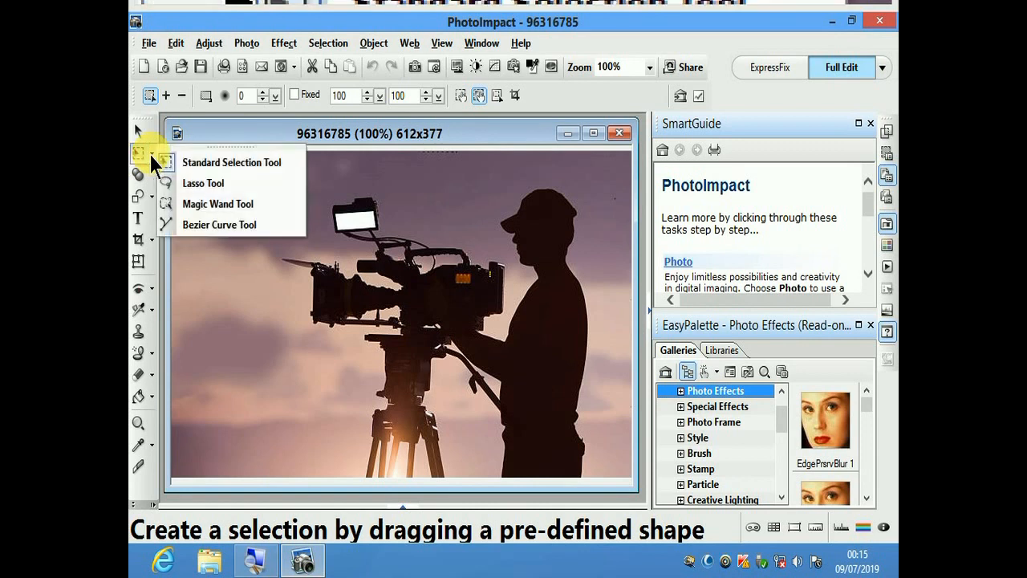
left_click(246, 228)
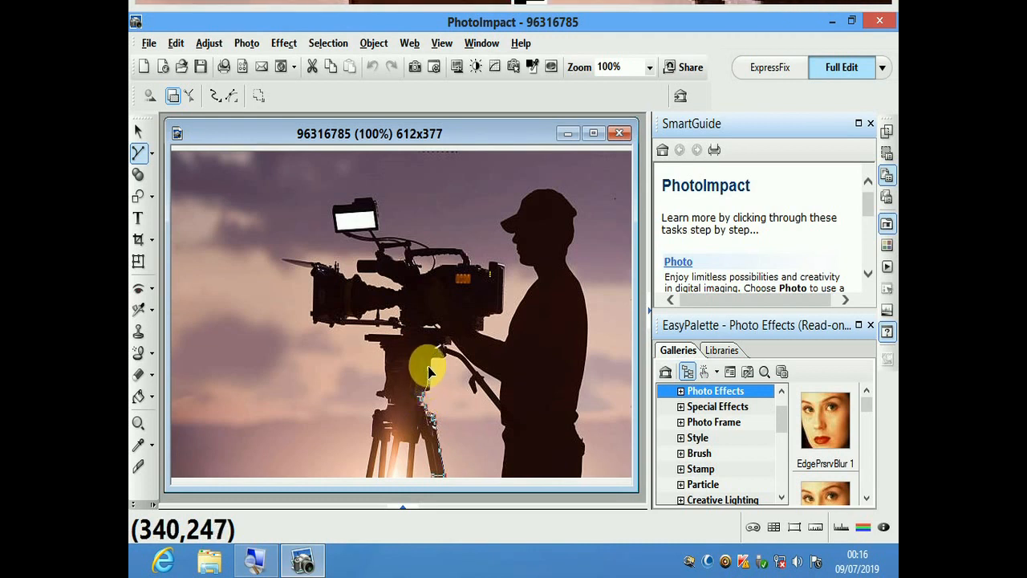
left_click(428, 369)
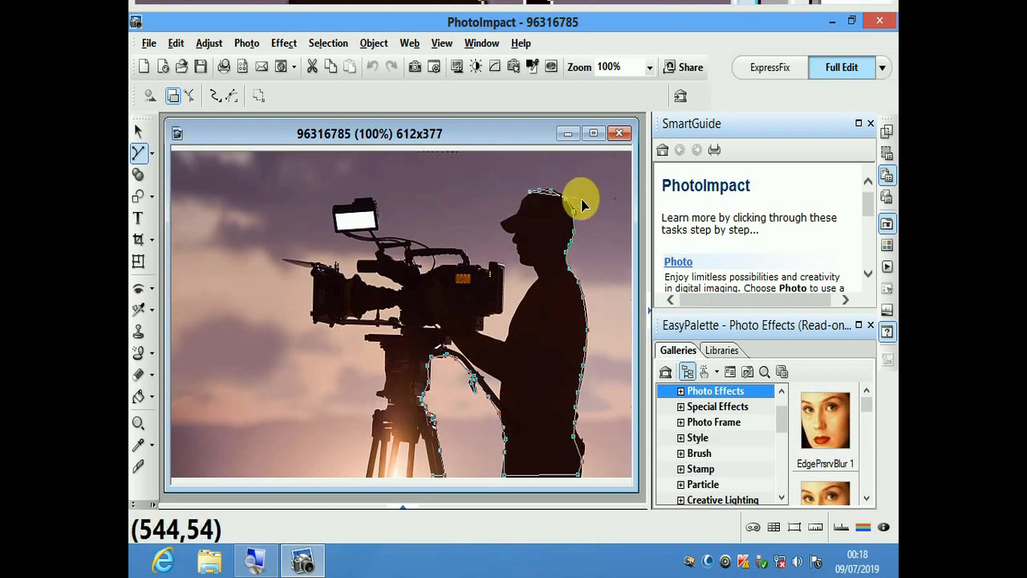
left_click(522, 208)
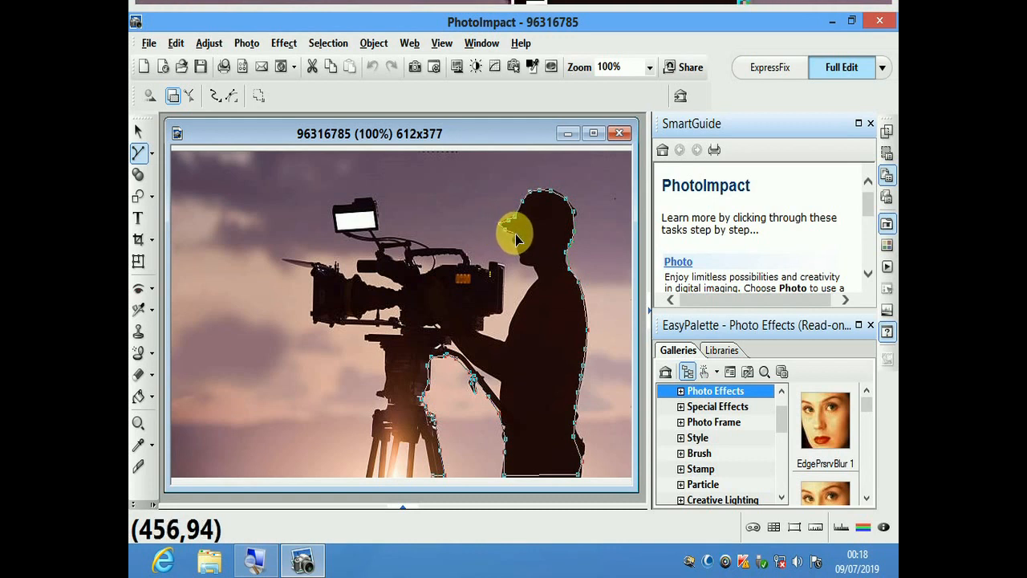
left_click(515, 232)
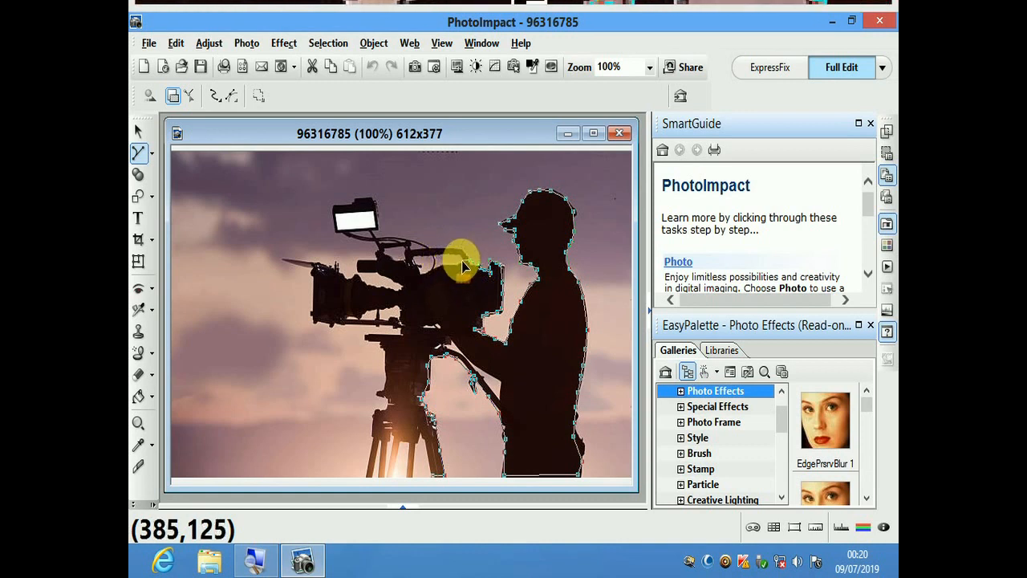
- Continue the Bezier outline along the camera's top handle and around the lamp mounted above it
left_click(421, 272)
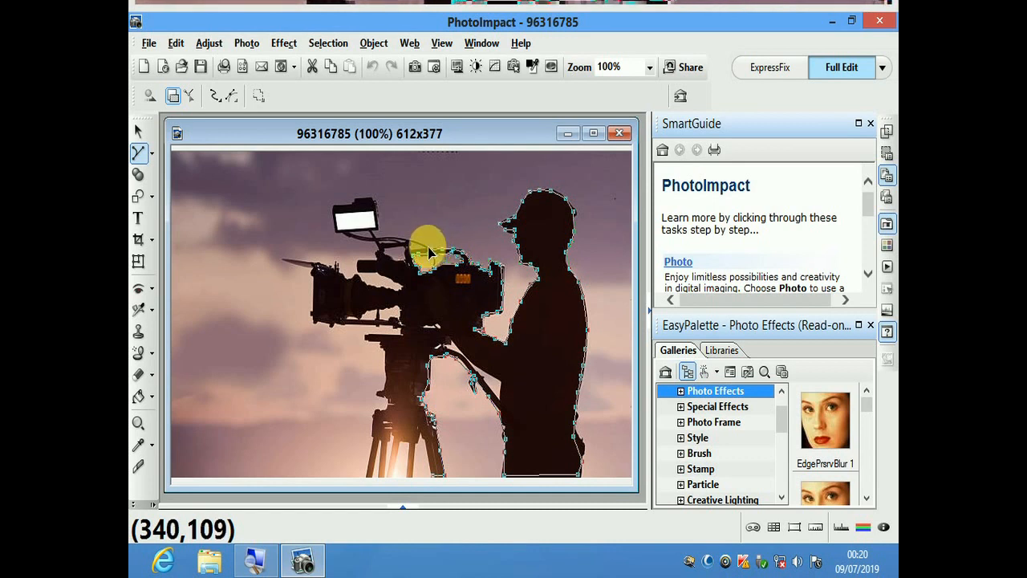
left_click(376, 238)
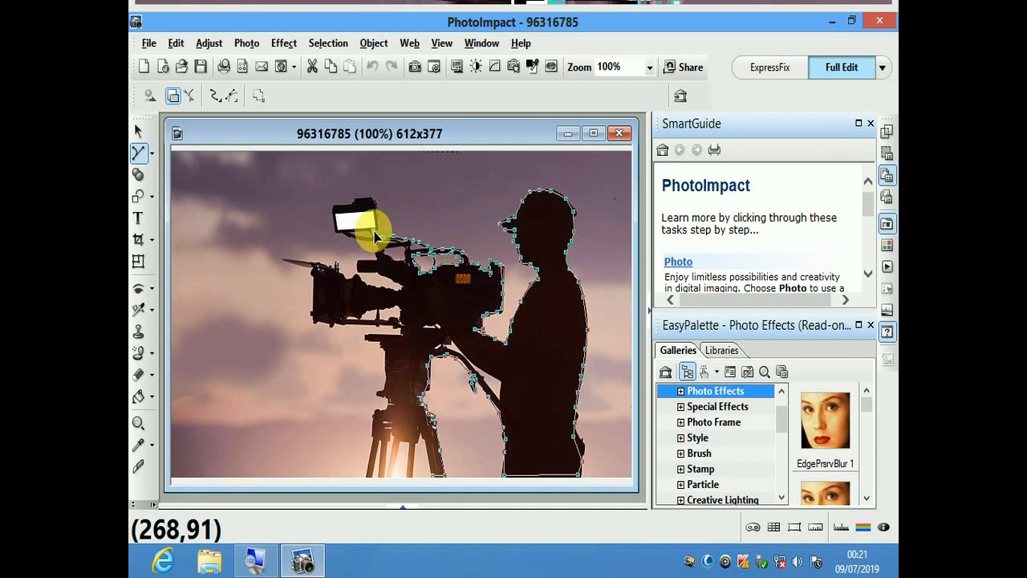
left_click(382, 229)
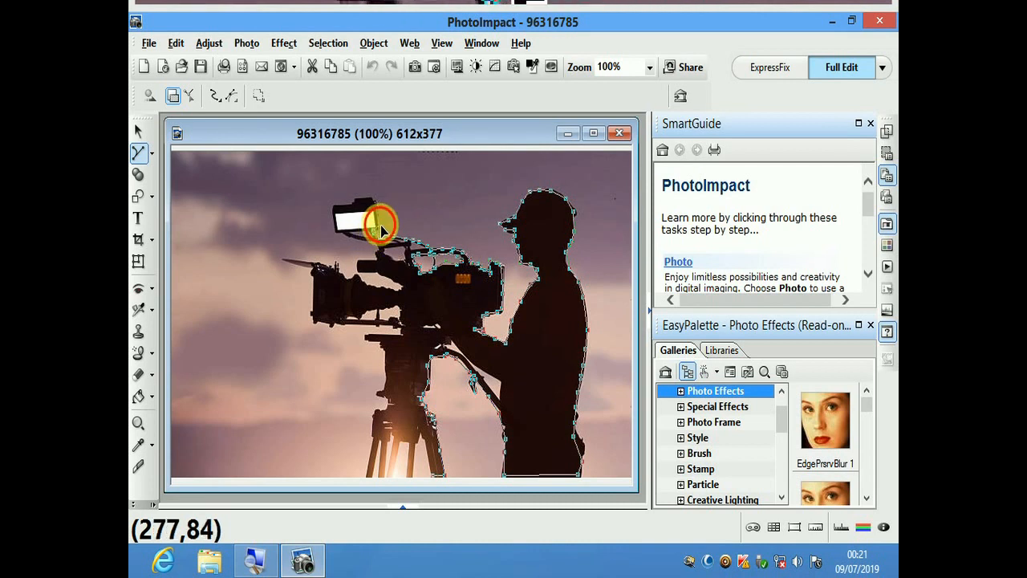
left_click(343, 209)
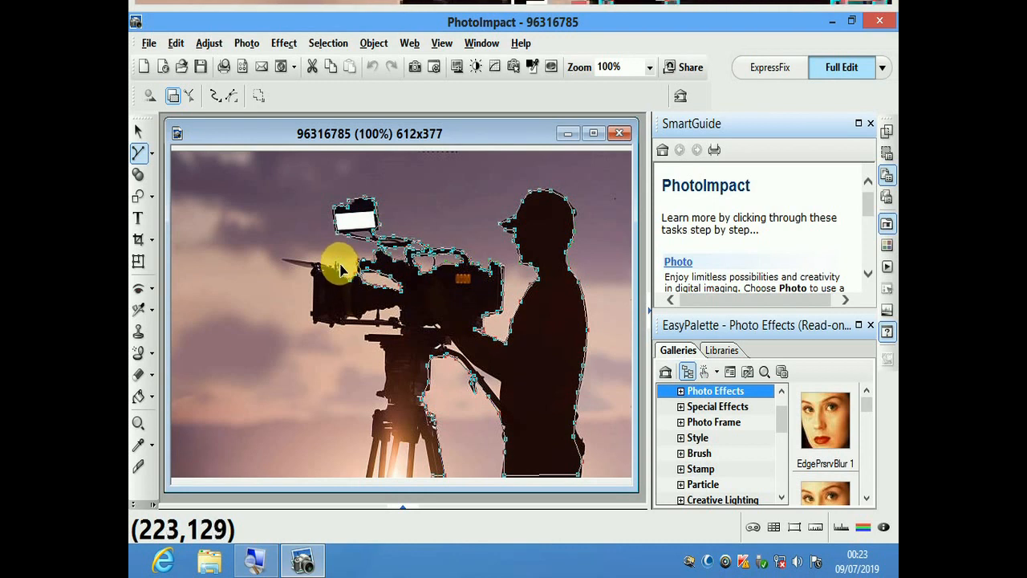
- Trace the Bezier outline around the front flap, lens and underside of the camera and down around the tripod legs to close the path
left_click(338, 273)
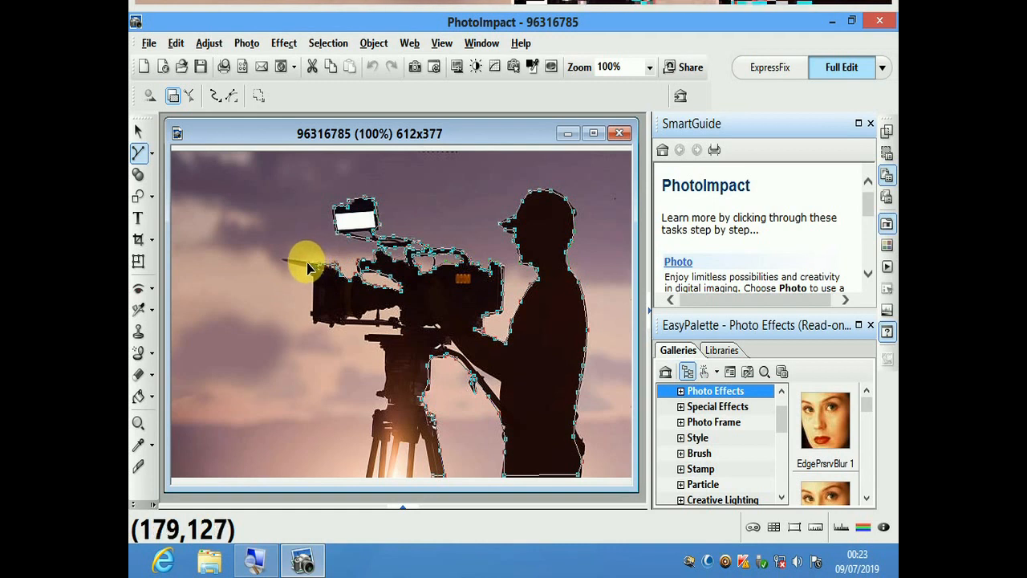
left_click(281, 260)
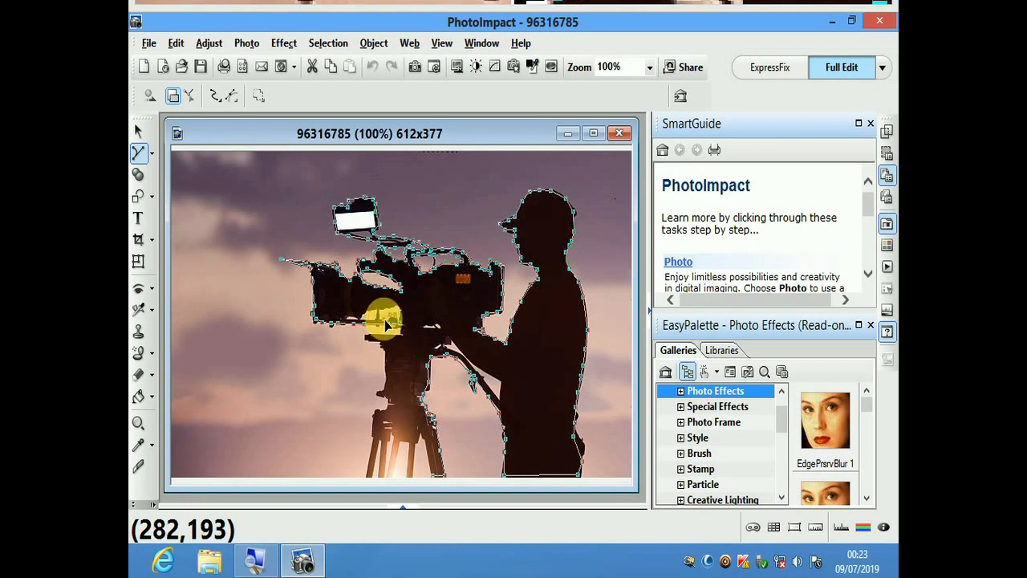
left_click(382, 321)
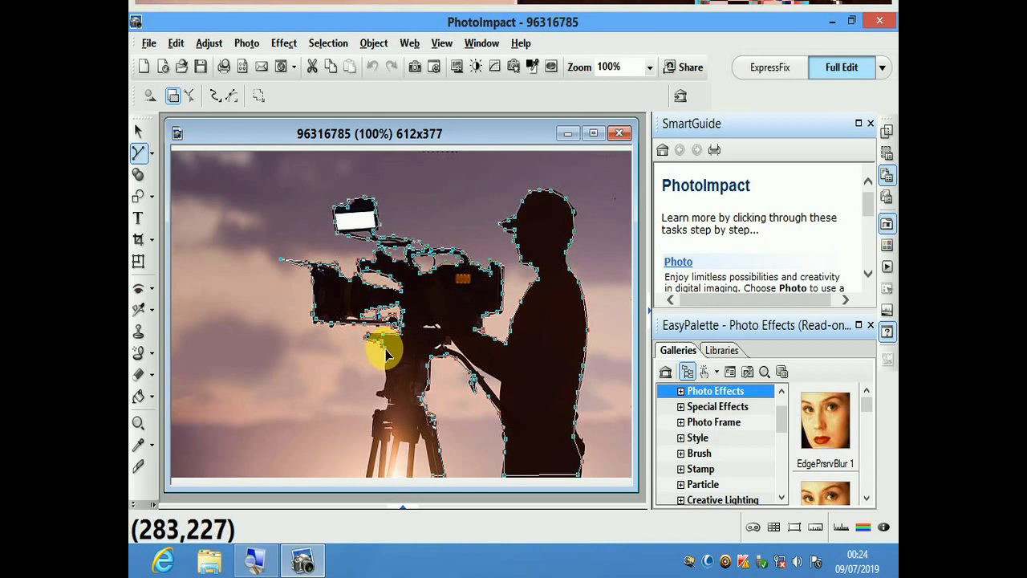
left_click(388, 364)
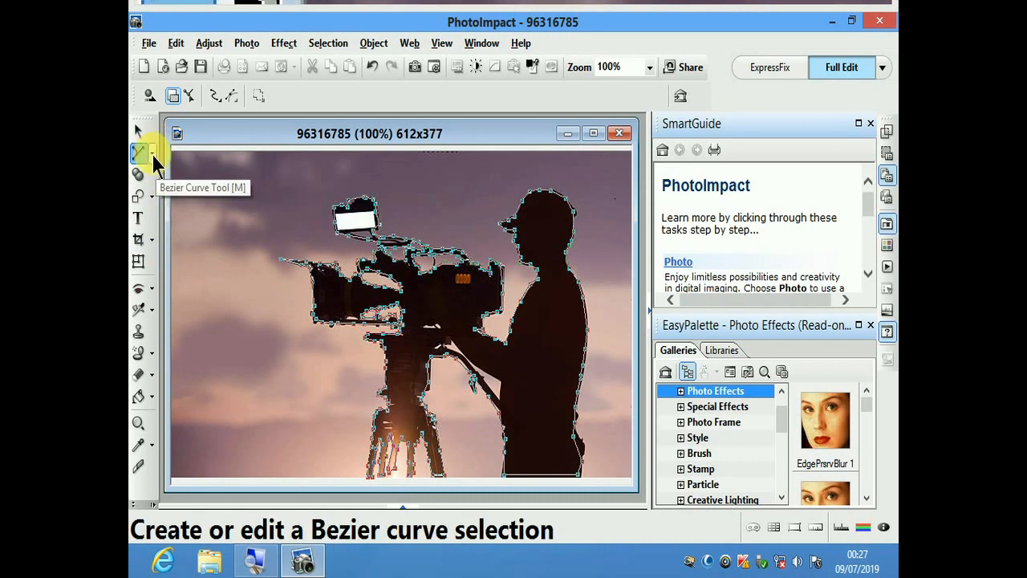
- Turn the Bezier path into a selection with the Standard Selection Tool and pull it onto the empty workspace as a new image
left_click(153, 155)
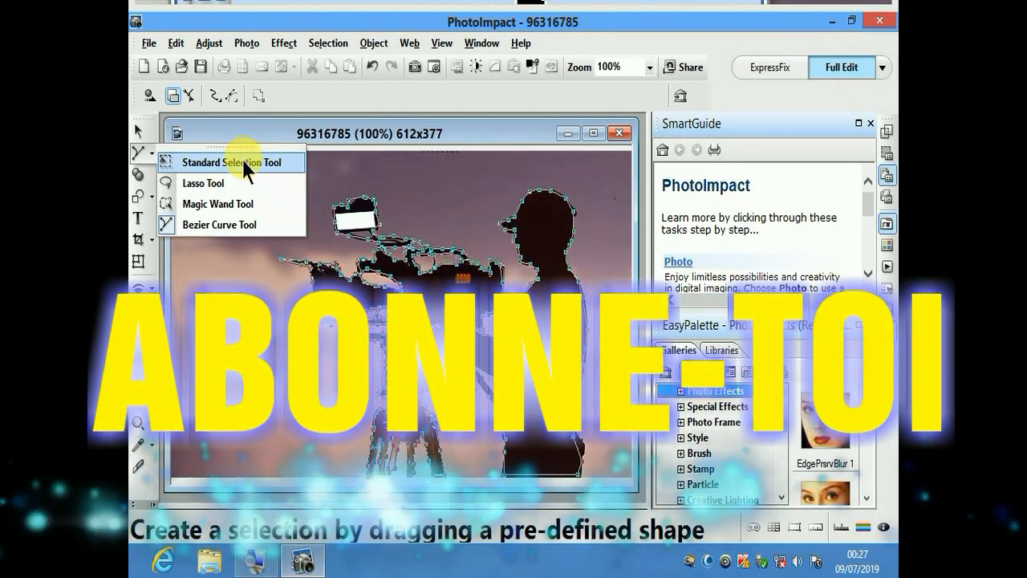
left_click(244, 161)
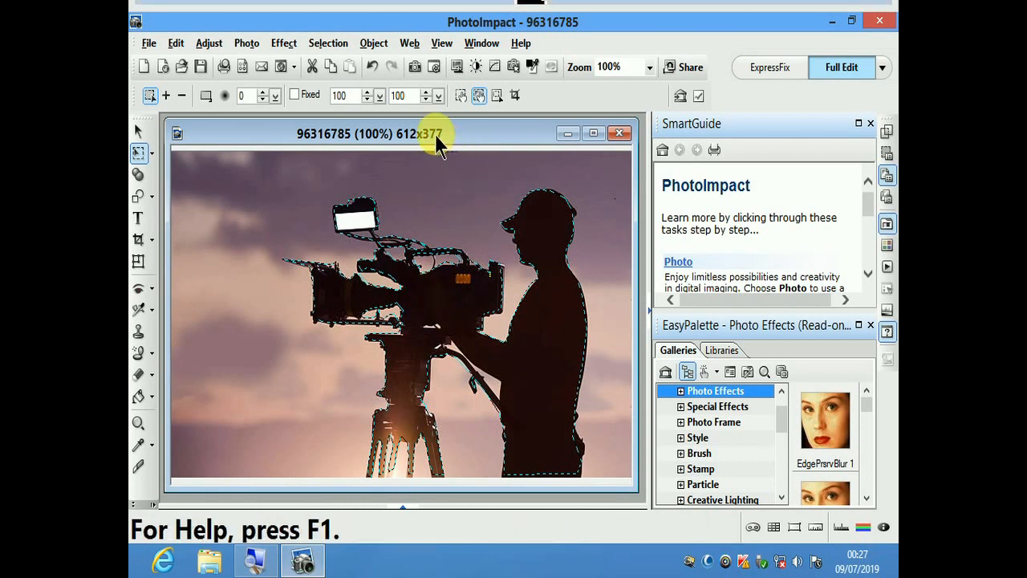
left_click_drag(434, 133, 427, 284)
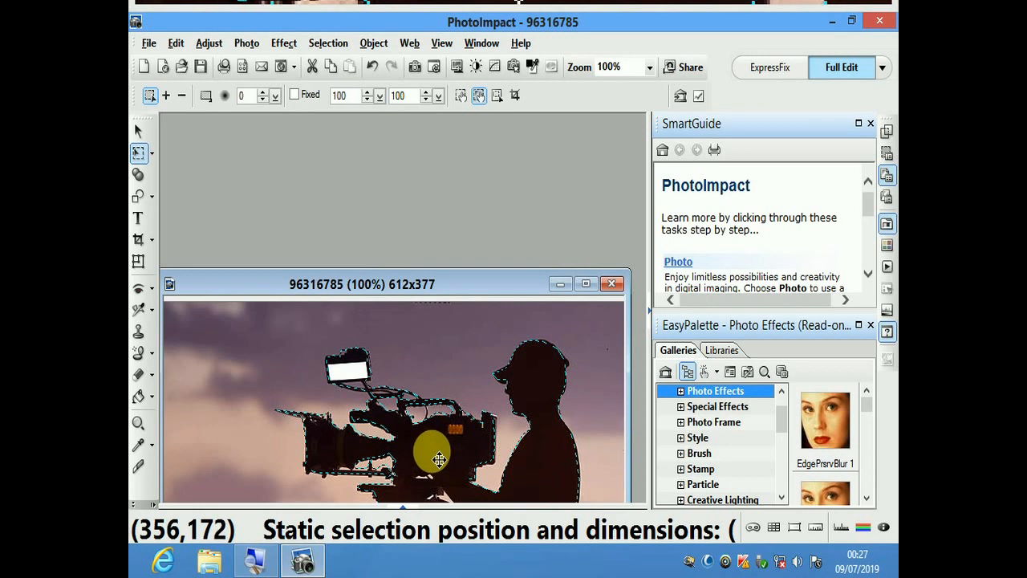
left_click_drag(436, 451, 402, 229)
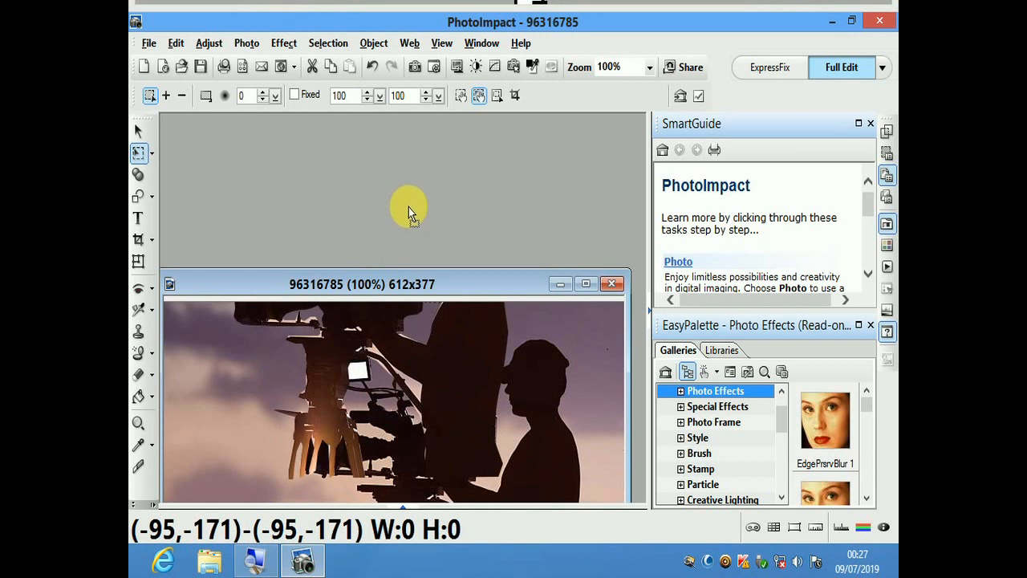
left_click_drag(409, 183, 409, 183)
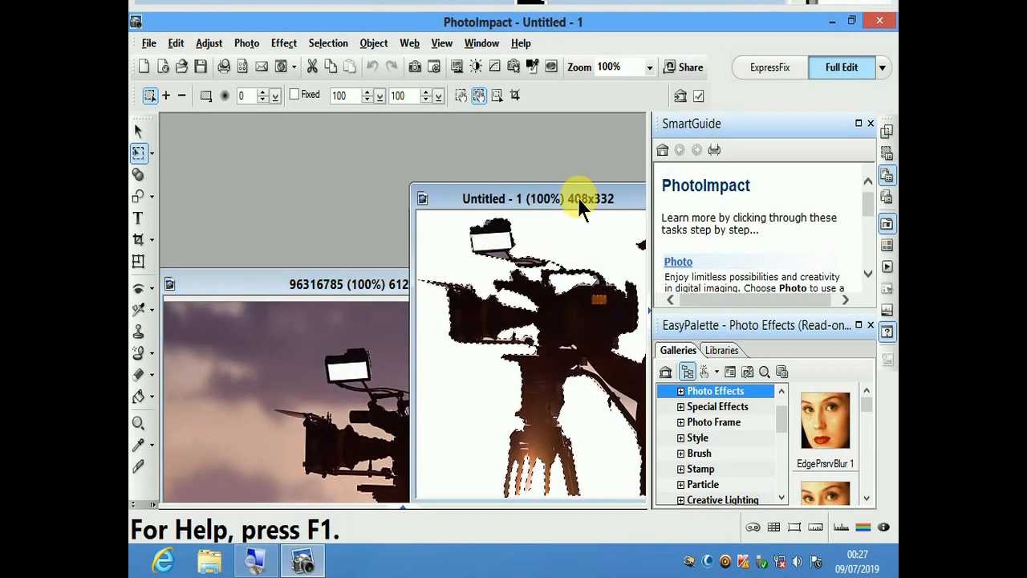
- Move the new cutout image's window to the middle of the workspace and reposition the cutout slightly inside it
left_click_drag(573, 195, 434, 128)
left_click_drag(433, 274, 411, 280)
left_click_drag(505, 298, 521, 297)
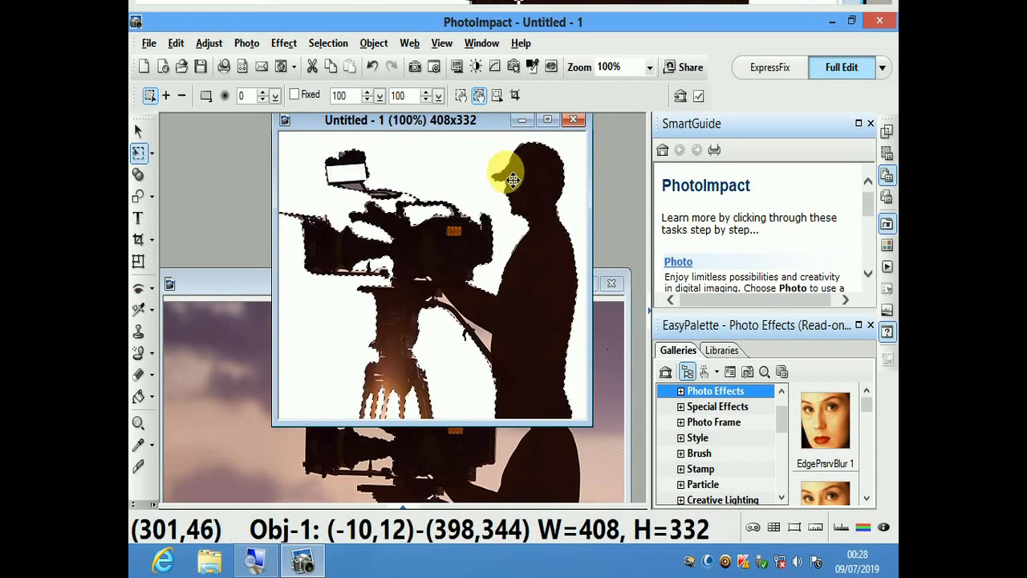
left_click_drag(422, 117, 442, 171)
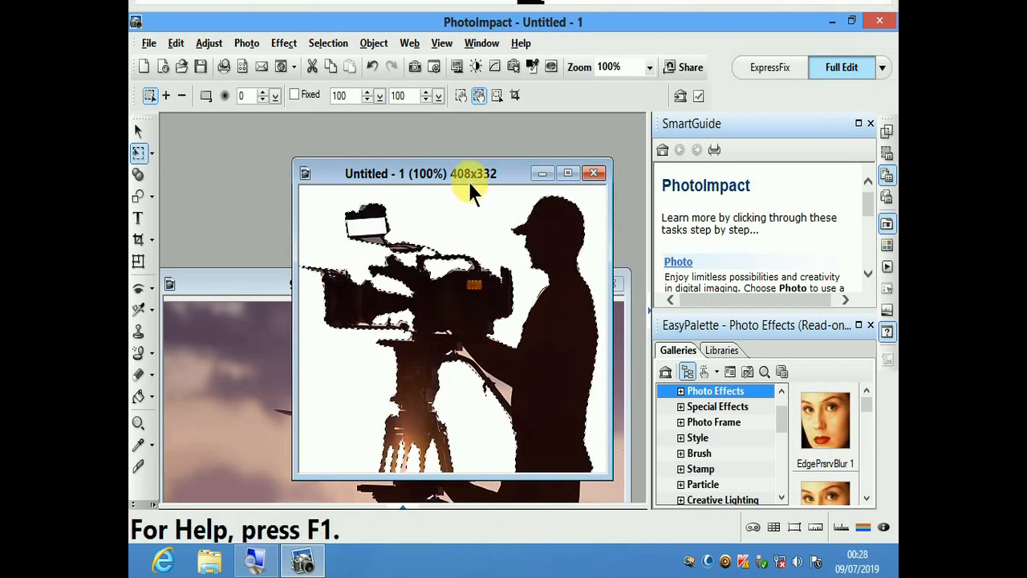
- Move the cutout image's window aside and bring the original photo's window to the front, higher in the workspace
left_click_drag(470, 183, 513, 325)
left_click_drag(428, 311, 509, 309)
left_click(392, 292)
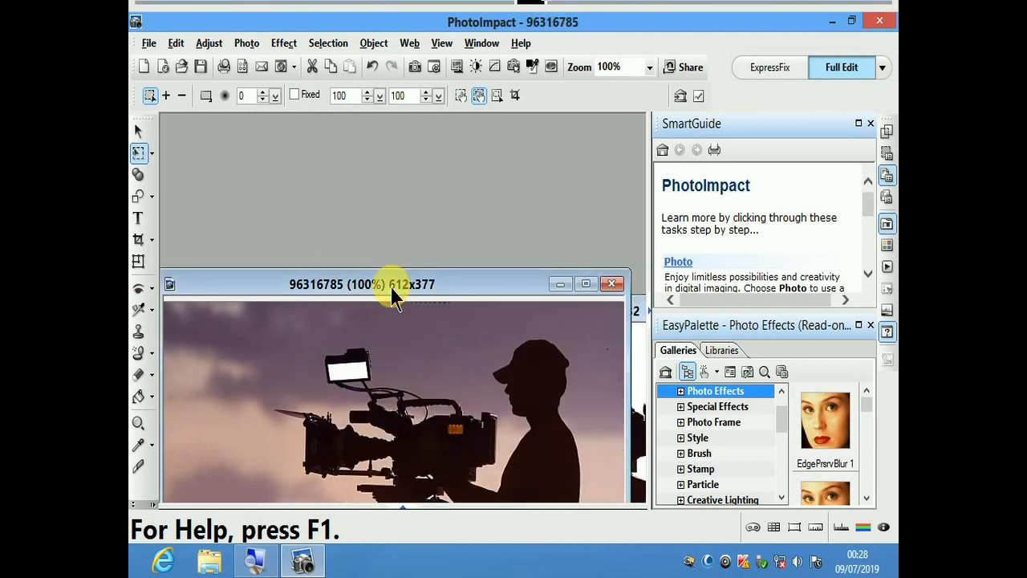
left_click_drag(393, 292, 401, 172)
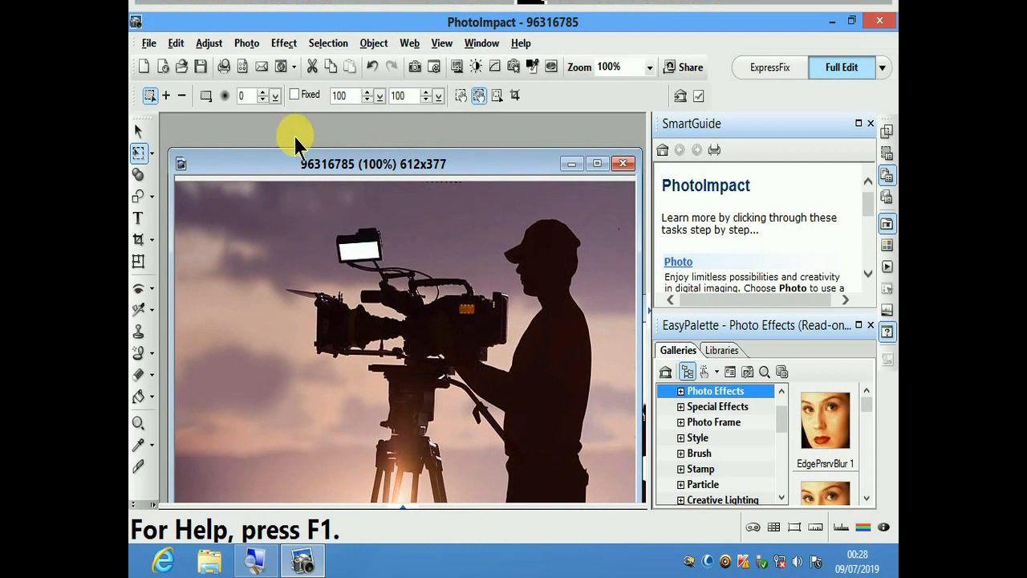
left_click_drag(291, 162, 305, 180)
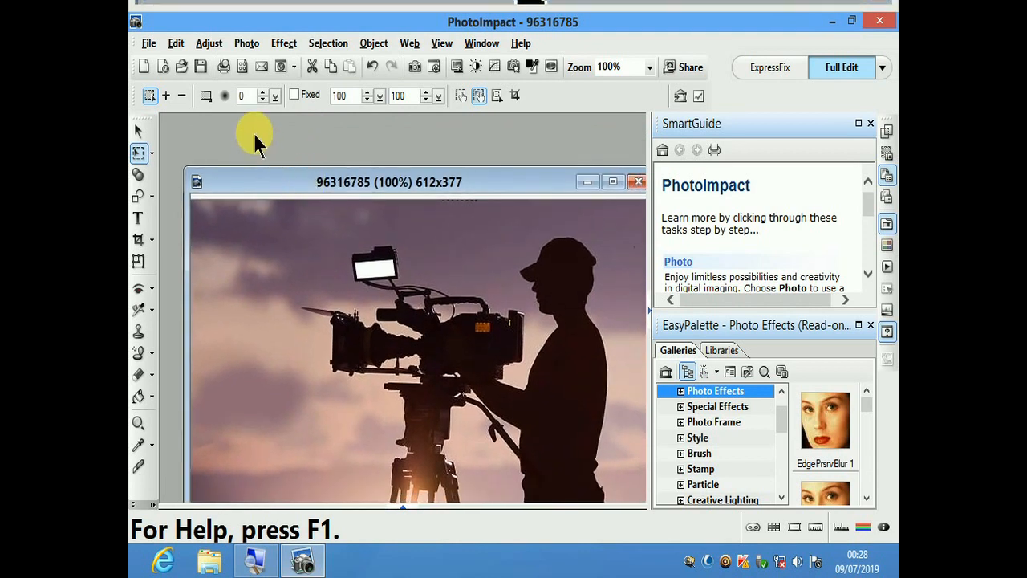
- Duplicate only the base image of photo 96316785 and clear the copy's content to get a blank 612x377 image
left_click(176, 44)
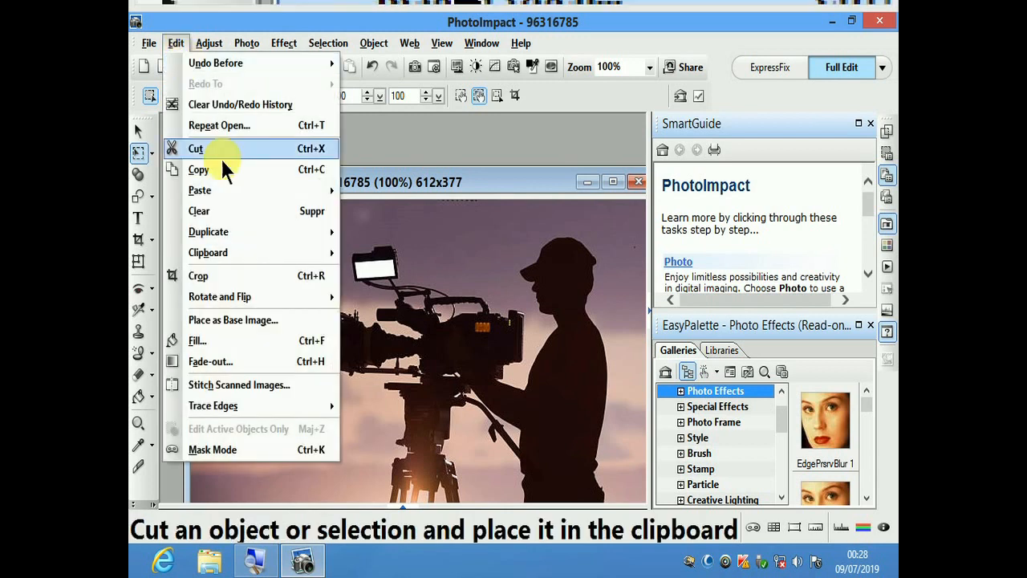
mouse_move(235, 236)
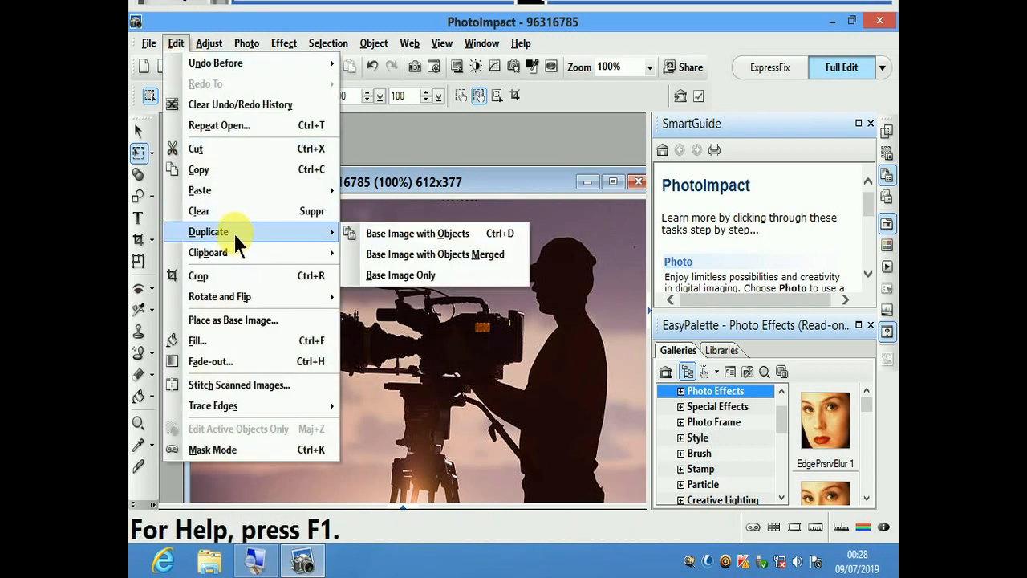
left_click(418, 281)
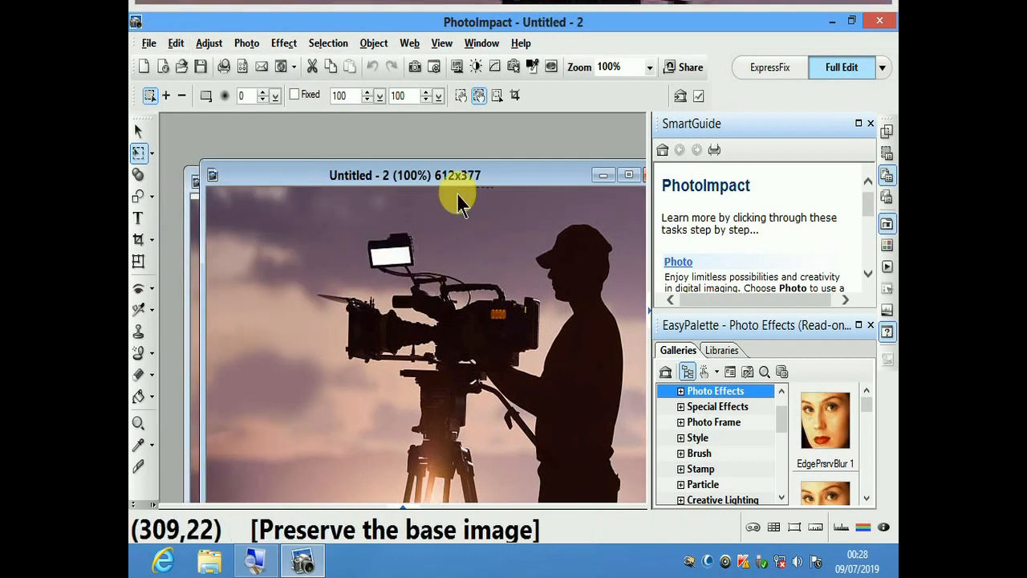
left_click_drag(477, 179, 443, 136)
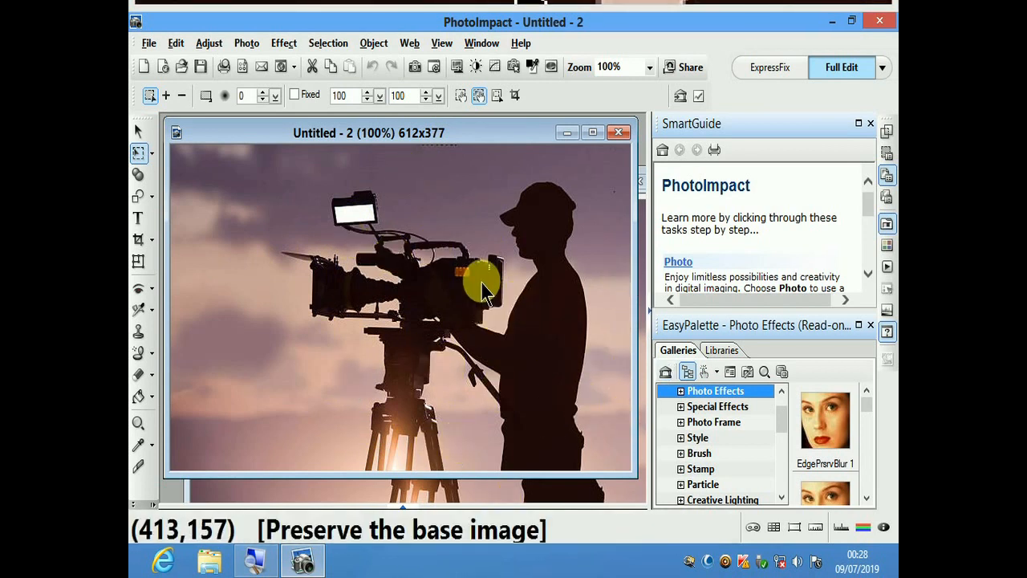
key("Delete")
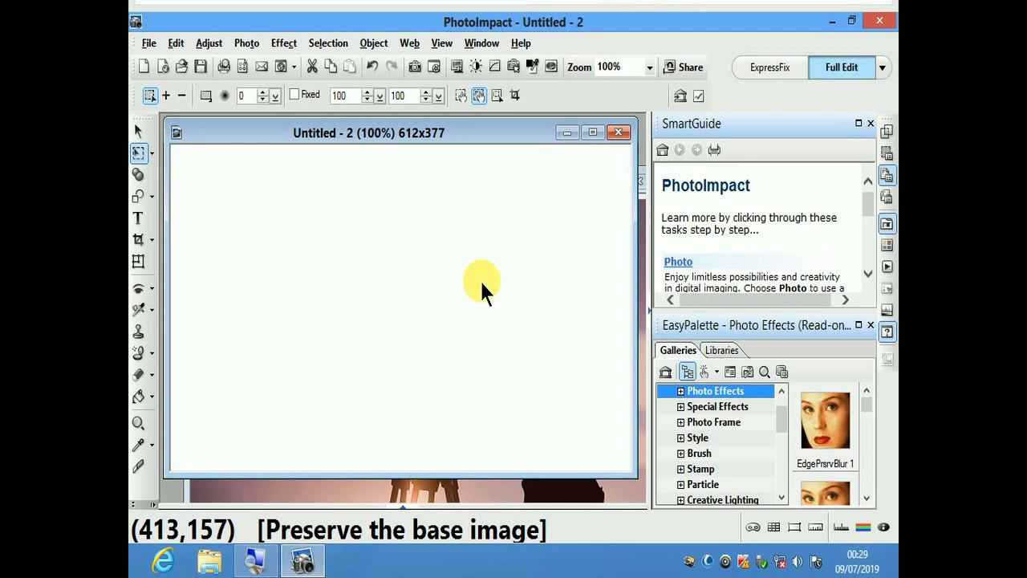
- Arrange the image windows so the blank 612x377 image is exposed and pull the cameraman cutout from its own image into it
left_click_drag(454, 137, 424, 152)
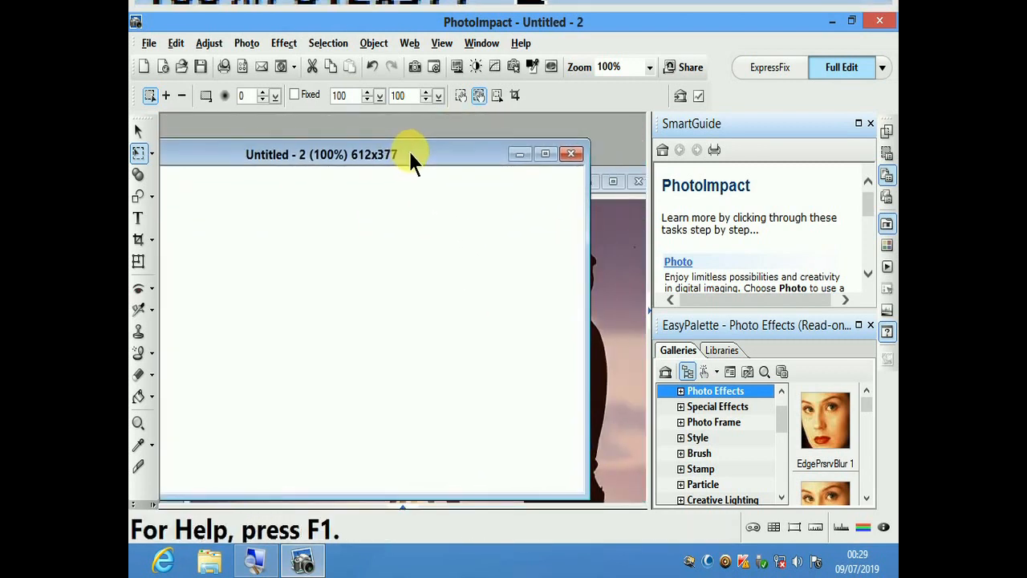
left_click(599, 378)
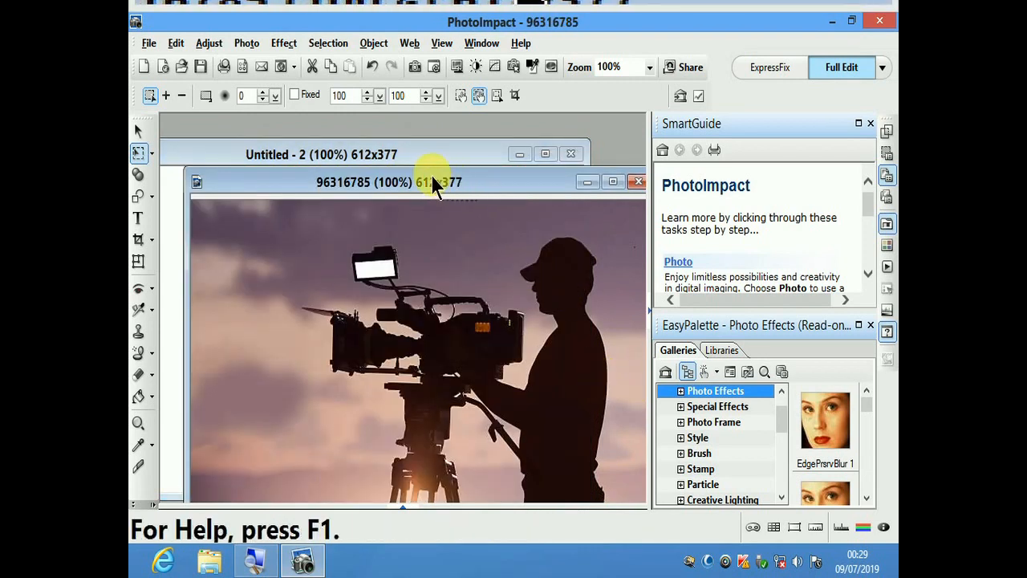
left_click_drag(420, 178, 343, 360)
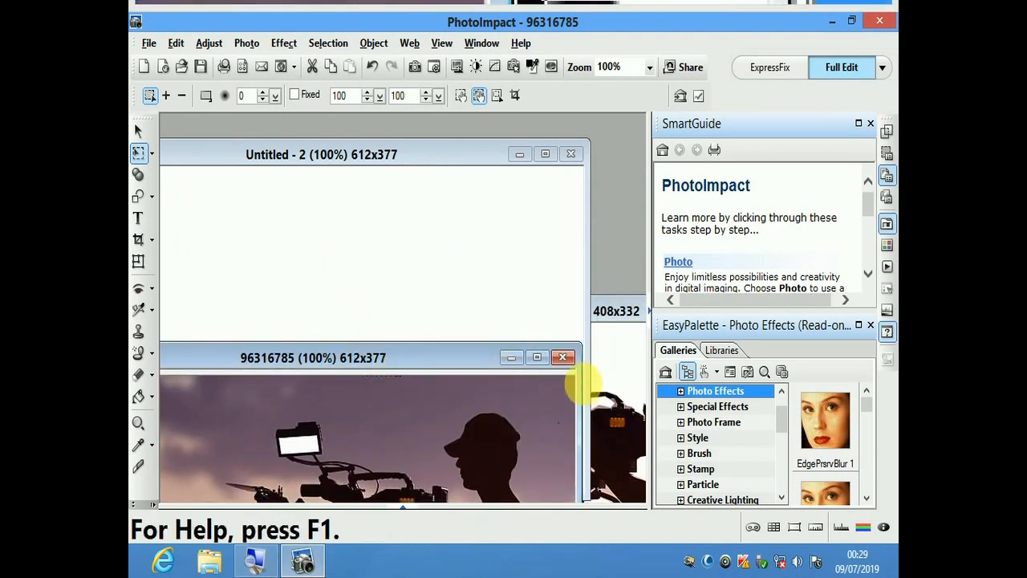
left_click(610, 367)
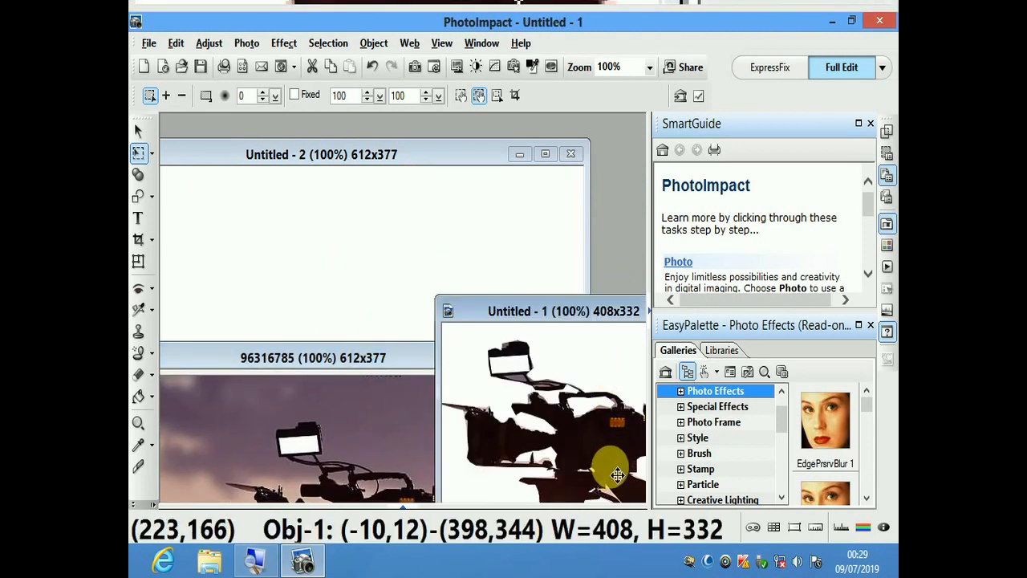
left_click_drag(618, 474, 390, 275)
left_click_drag(498, 272, 470, 328)
- Bring the emptied 408x332 image forward and close it without saving the changes
left_click(605, 325)
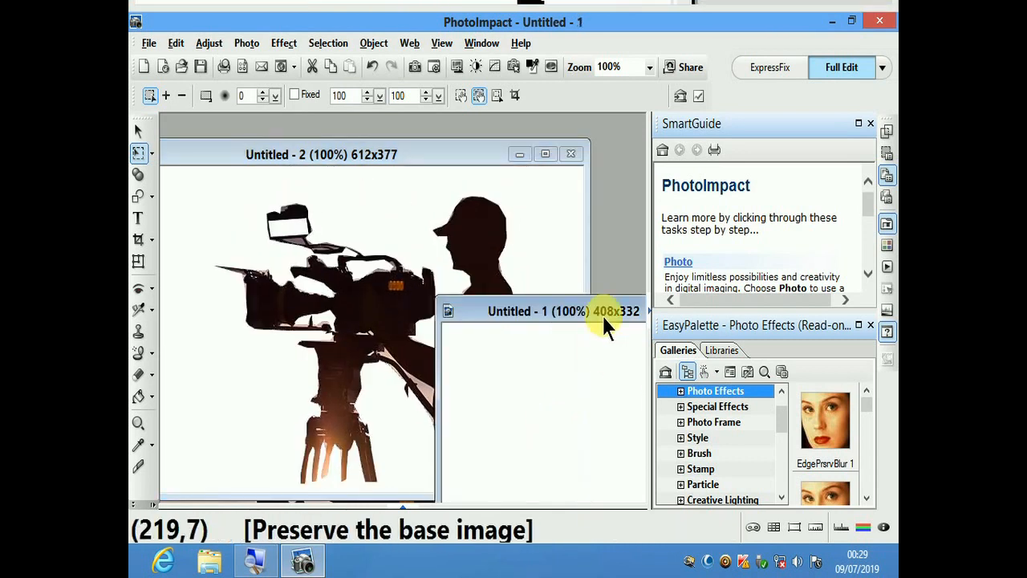
left_click_drag(607, 321, 462, 235)
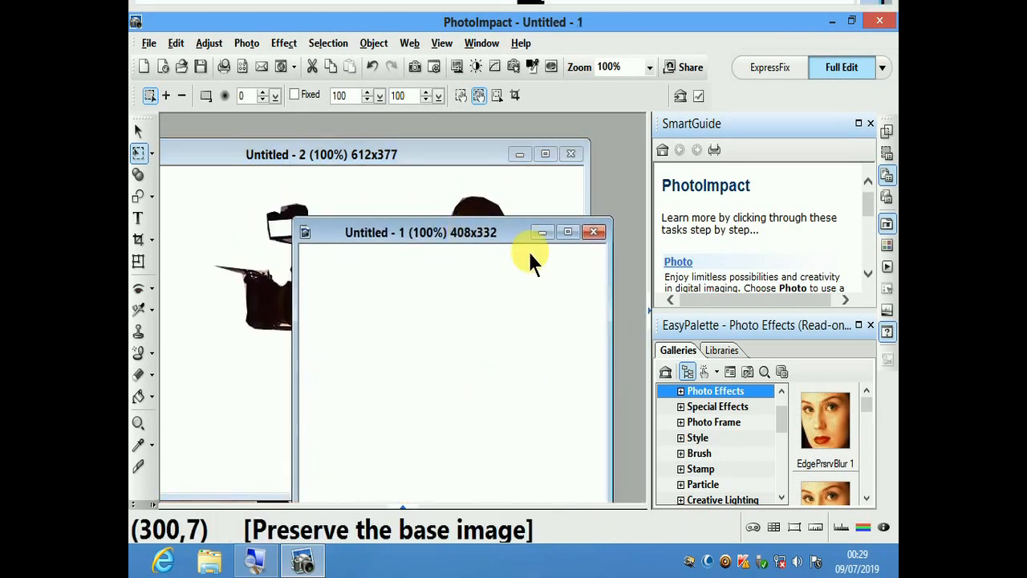
left_click(597, 233)
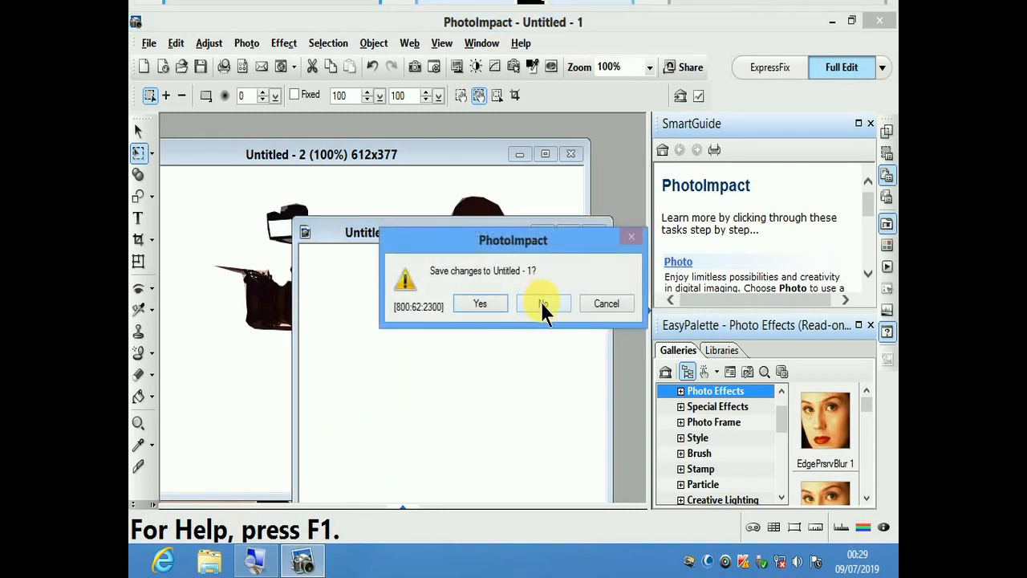
left_click(541, 304)
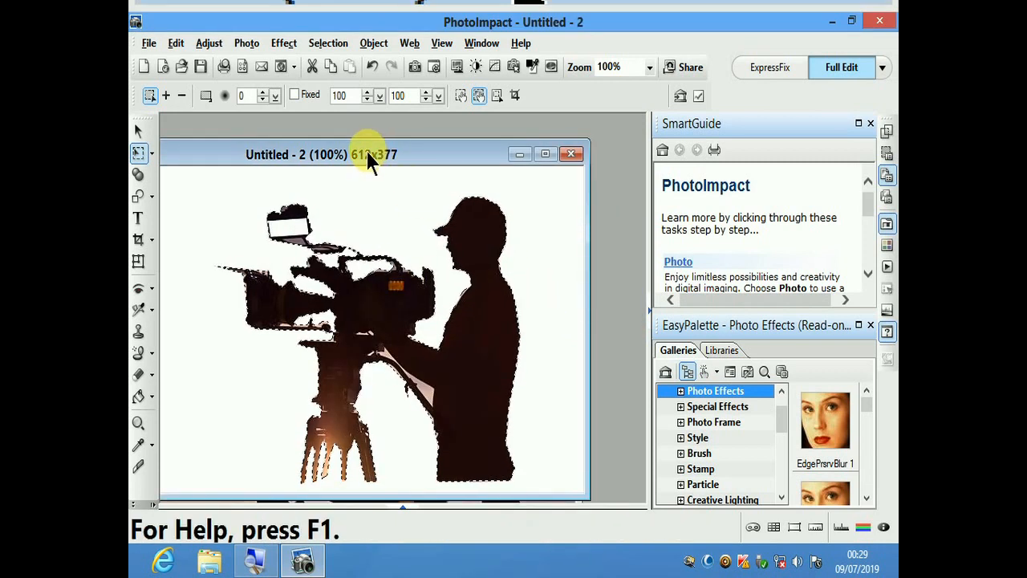
- Move the 612x377 cutout image's window to the middle of the workspace and shift the cutout slightly within its white background
left_click_drag(364, 148, 428, 130)
left_click_drag(433, 301, 386, 290)
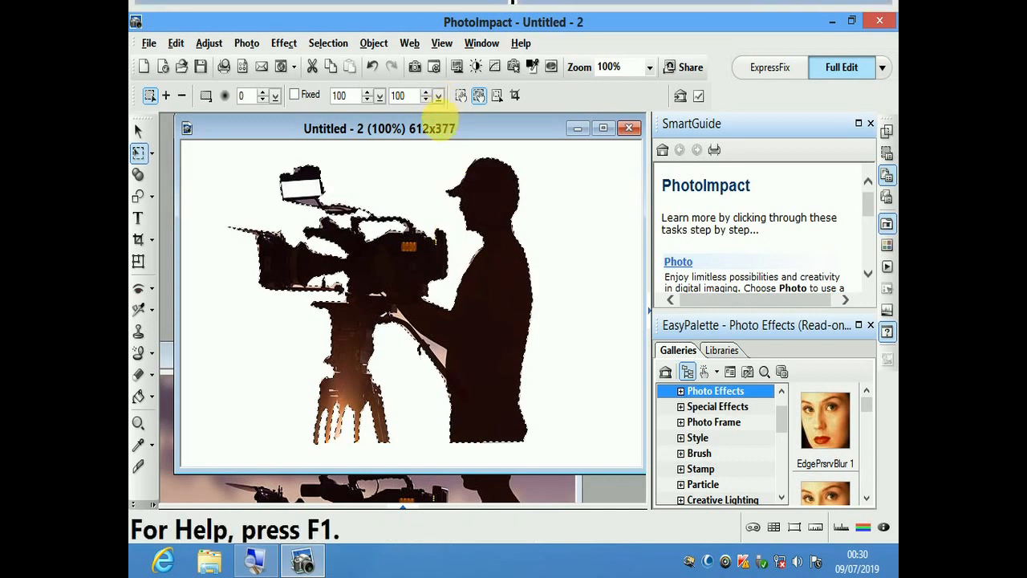
mouse_move(439, 126)
left_mouse_down()
mouse_move(448, 183)
mouse_move(437, 138)
mouse_move(431, 144)
left_mouse_up()
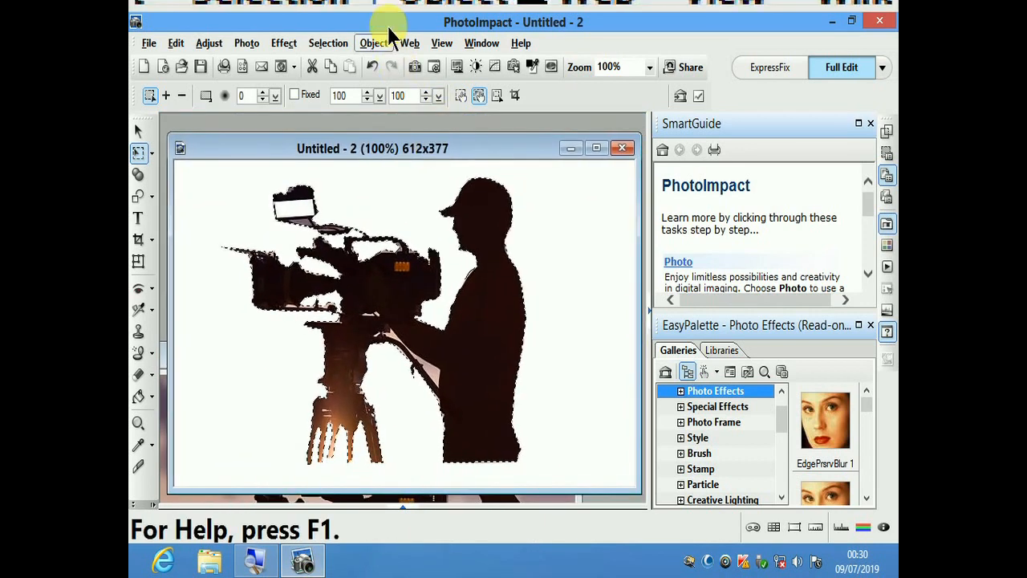
- Preview the cutout image in Internet Explorer, view it in a maximized window and close the preview
left_click(294, 69)
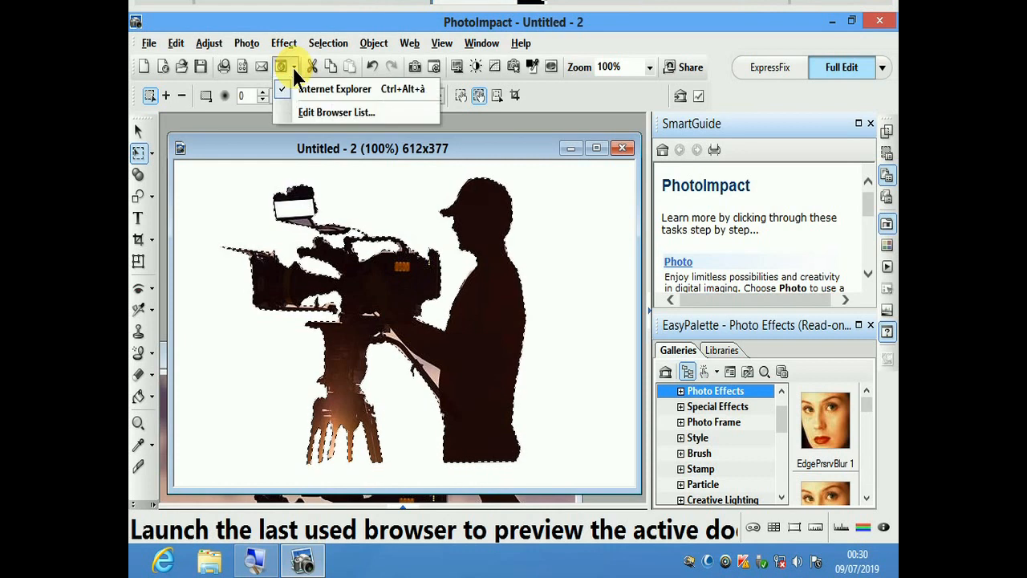
left_click(337, 89)
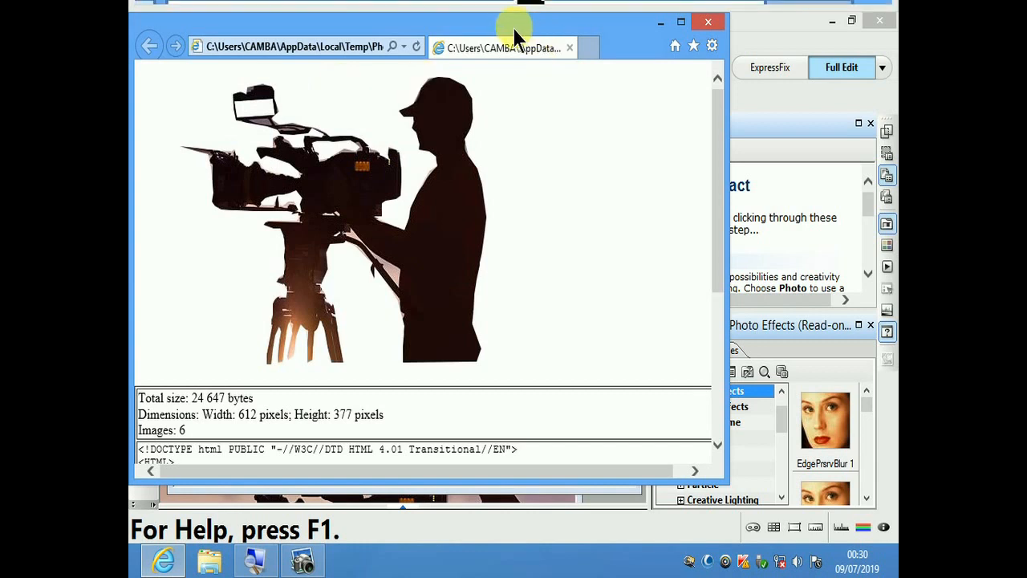
double_click(512, 31)
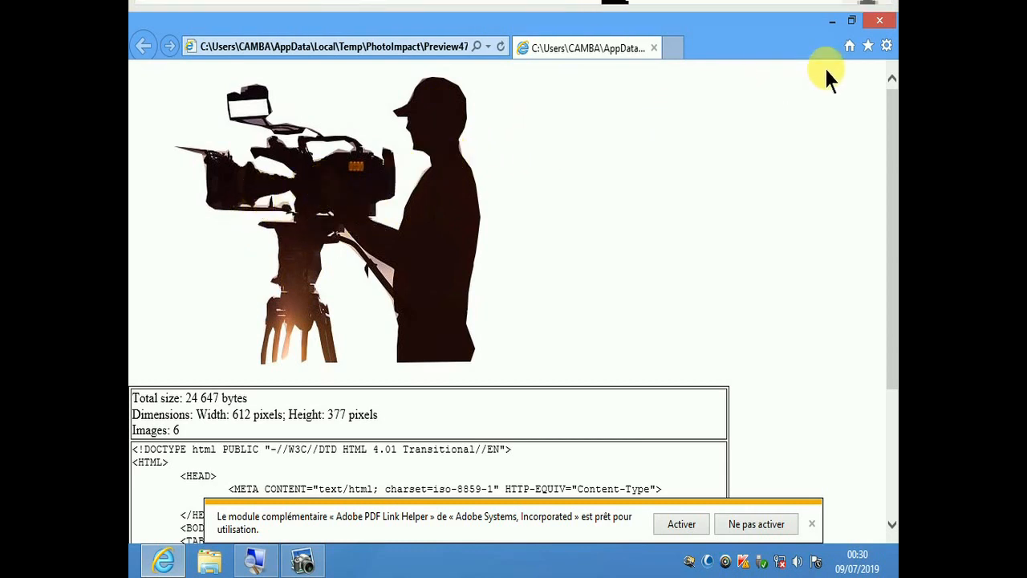
left_click(881, 21)
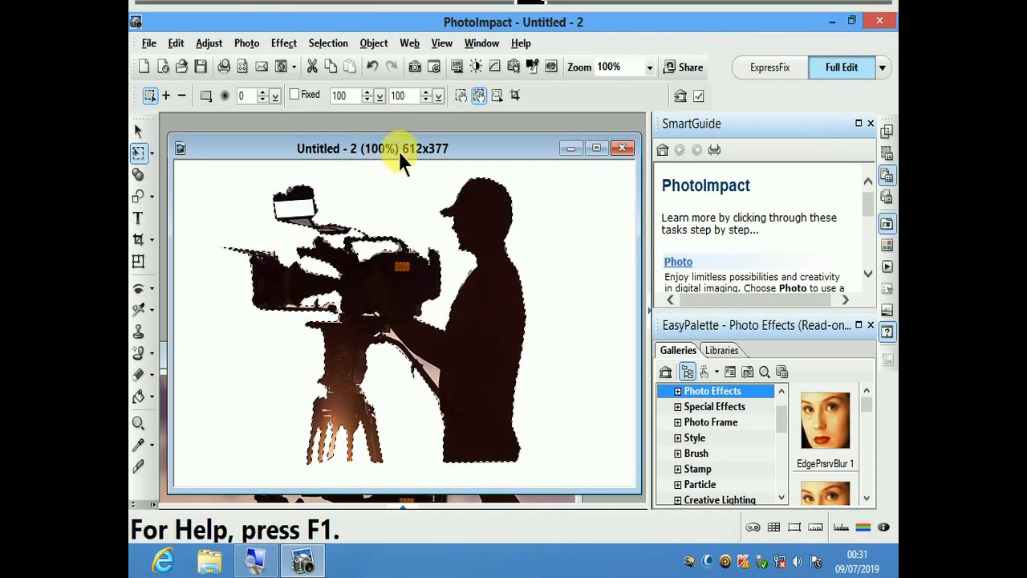
- Move the cutout image's window aside and reposition the cutout to start at about (74,28) in the image
left_click_drag(401, 149, 439, 130)
mouse_move(516, 323)
left_mouse_down()
mouse_move(449, 297)
mouse_move(510, 330)
left_mouse_up()
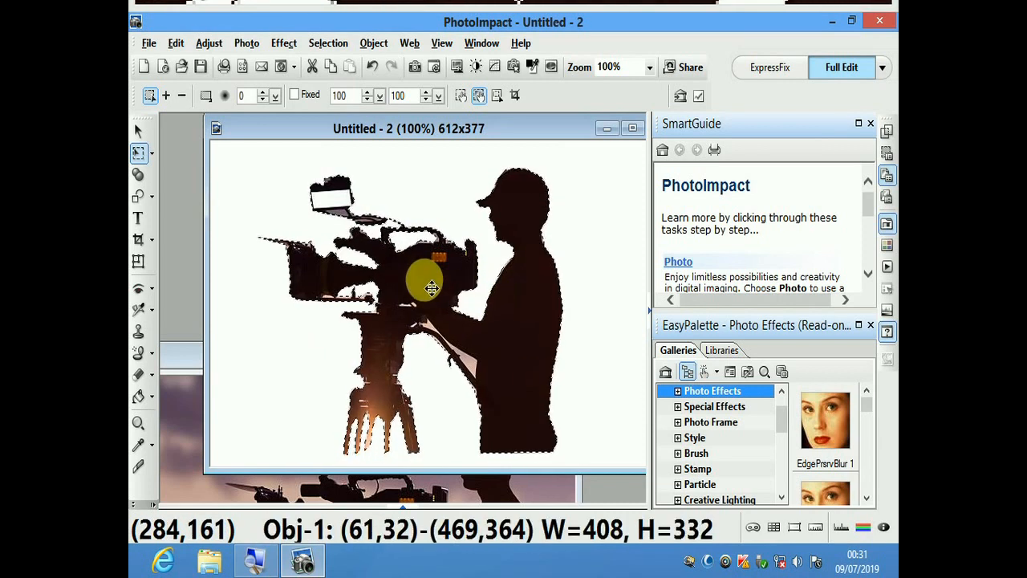
mouse_move(432, 278)
left_mouse_down()
mouse_move(469, 258)
mouse_move(416, 310)
mouse_move(443, 275)
left_mouse_up()
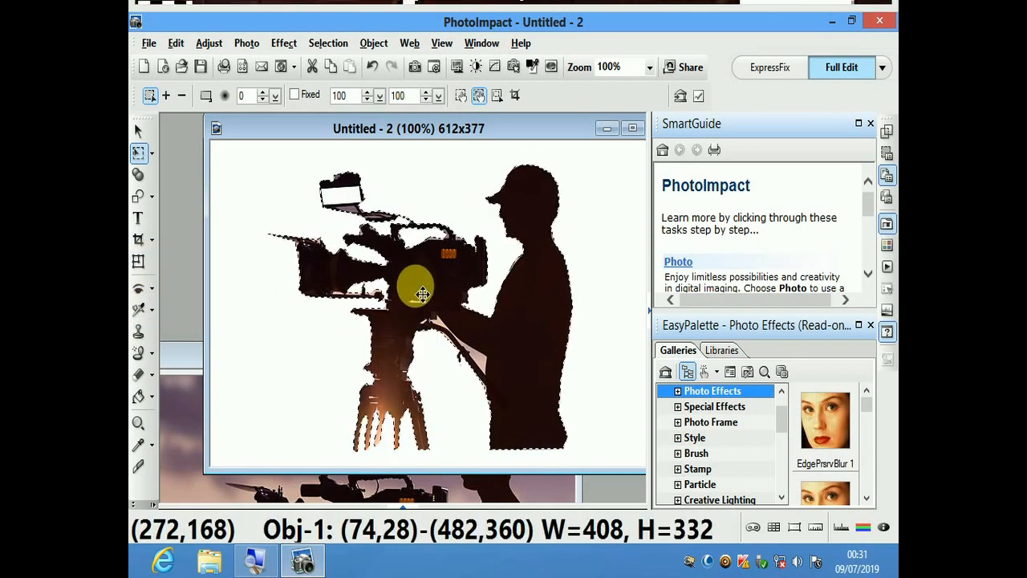
- Enlarge the cutout proportionally to 435 by 354 pixels with the Transform Tool and move it within the image
left_click(135, 256)
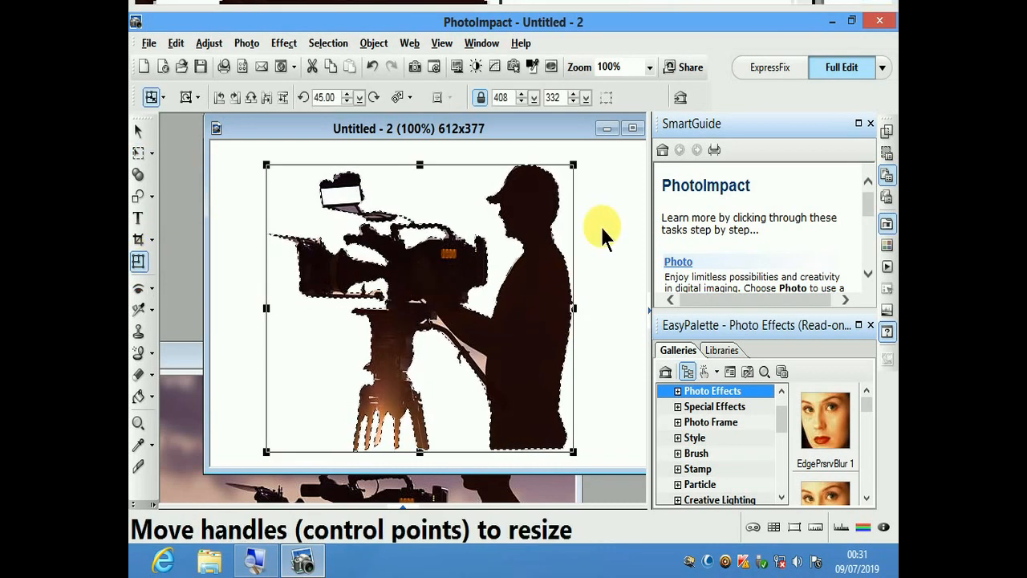
left_click_drag(576, 167, 641, 211)
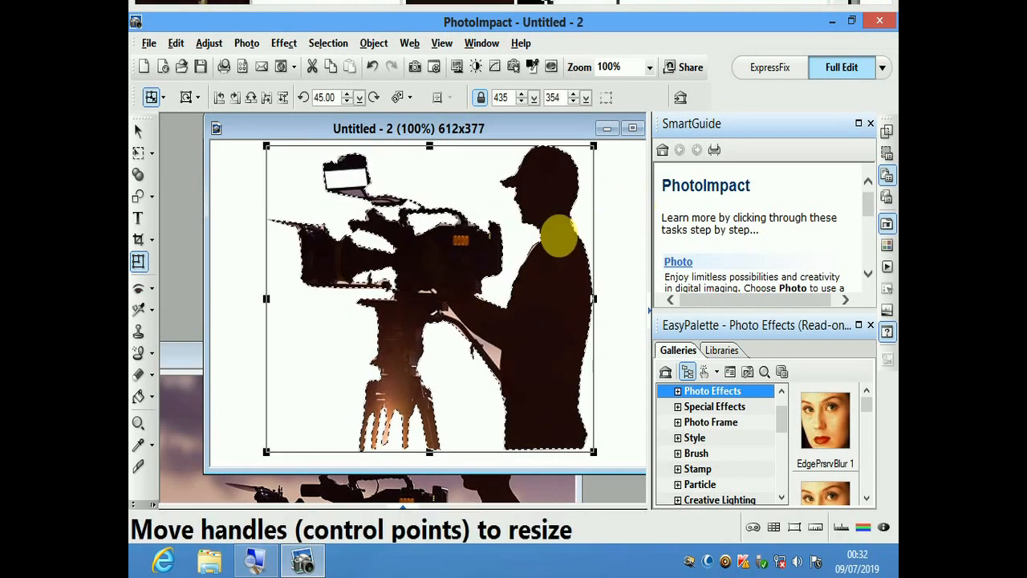
left_click_drag(566, 280, 529, 230)
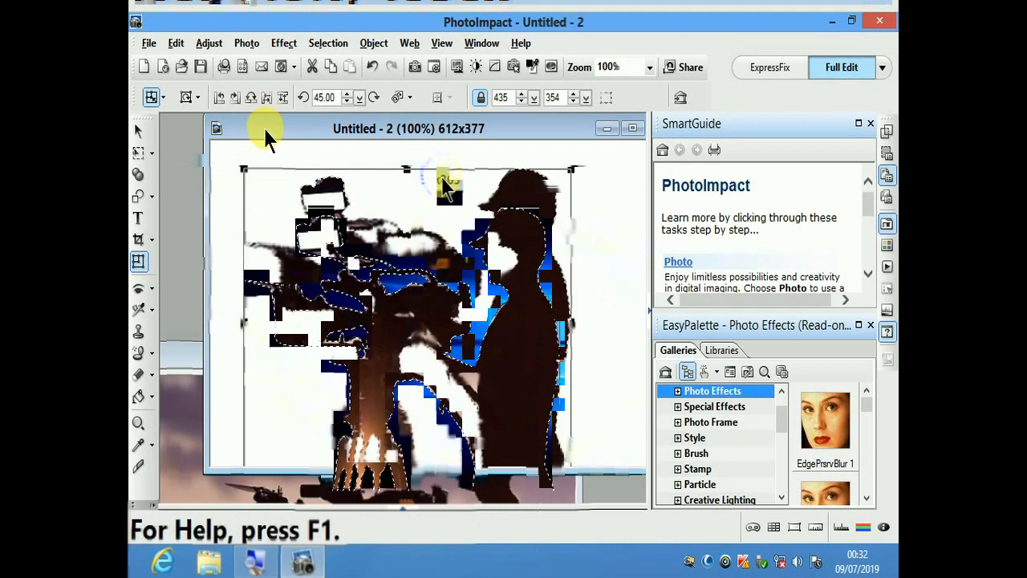
- Switch to the win 10 ipeg image and preview it in Internet Explorer
key("ctrl+Tab")
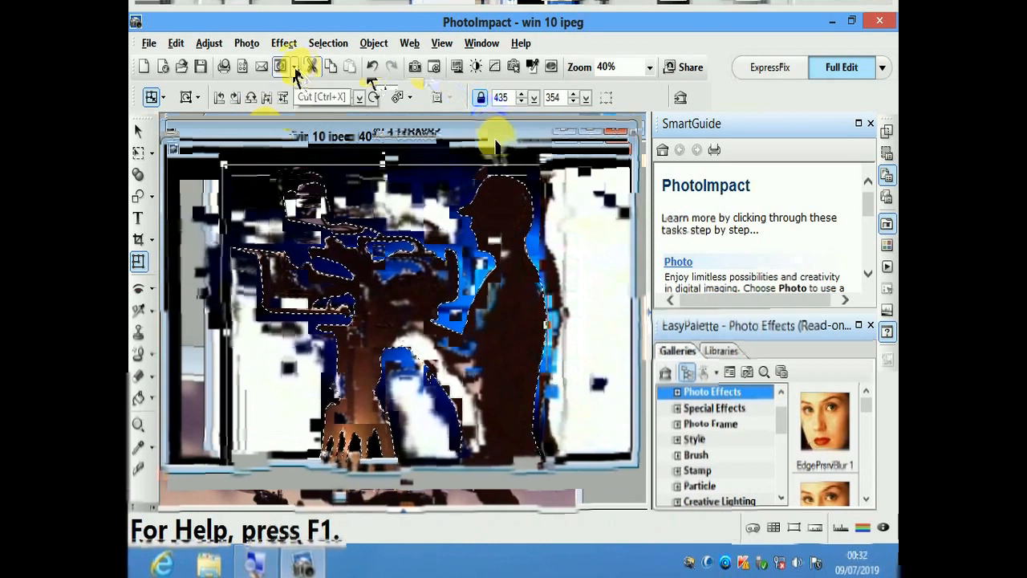
left_click(296, 68)
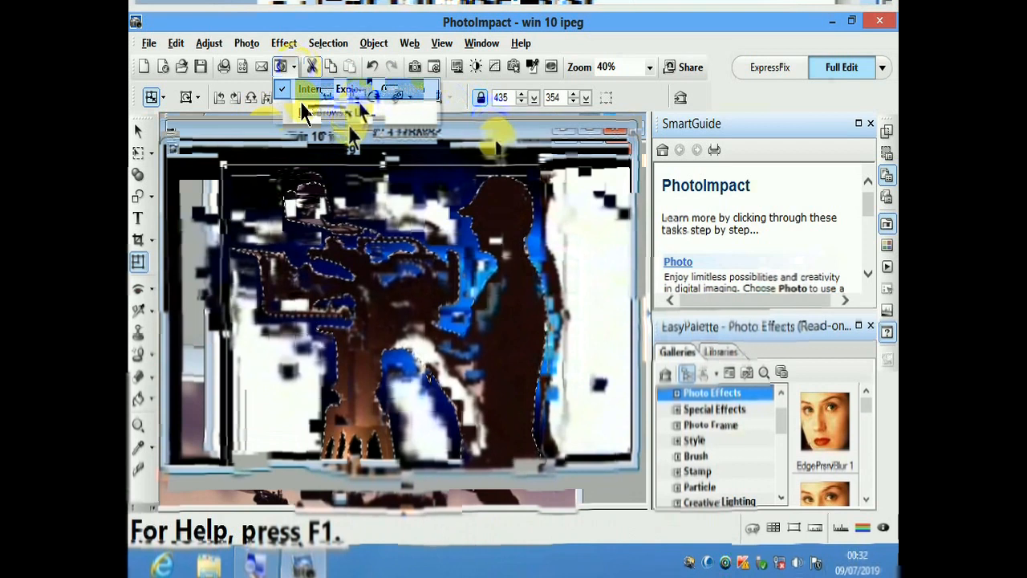
left_click(355, 90)
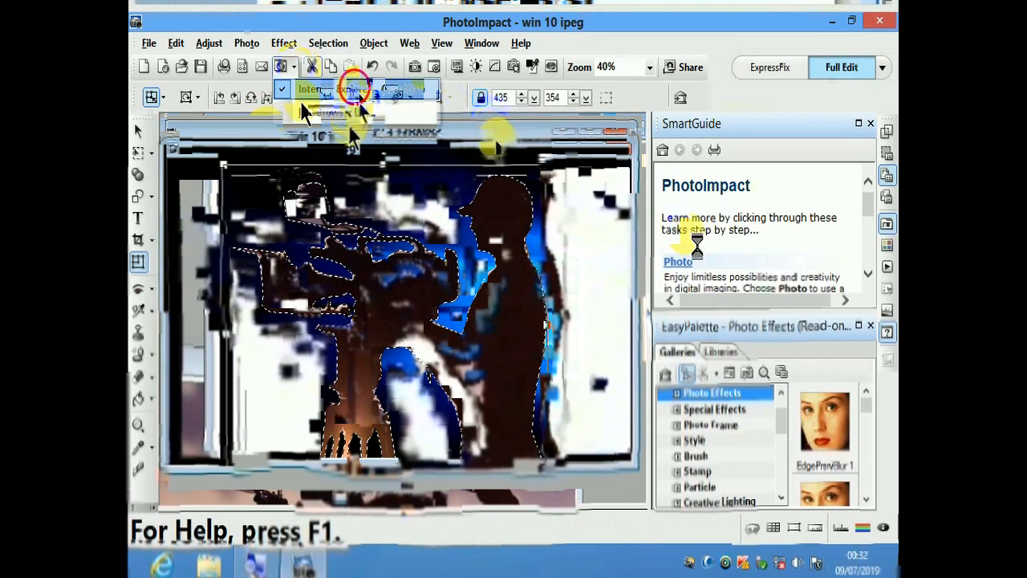